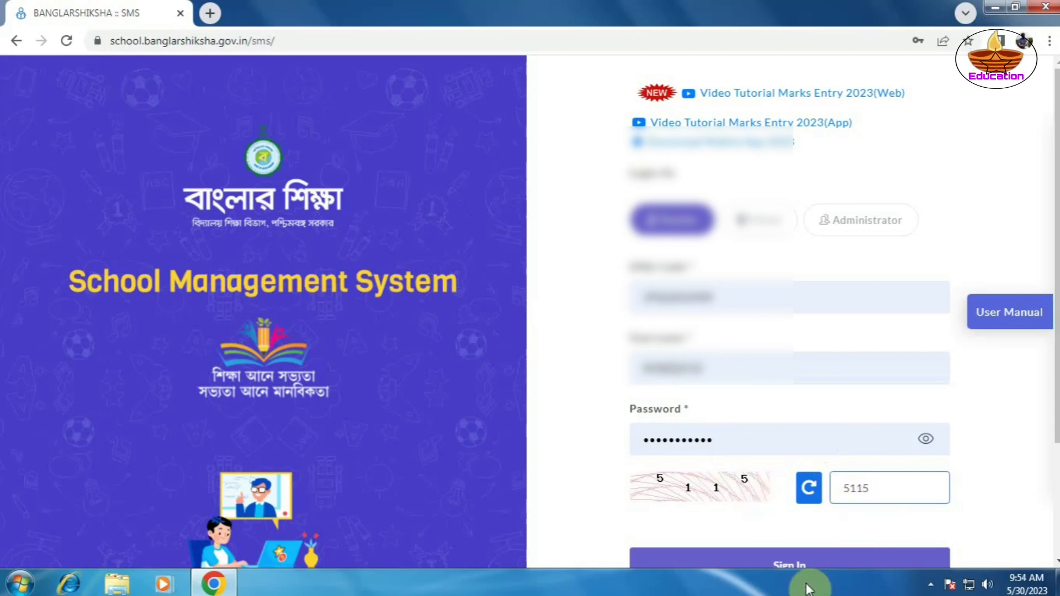
- Sign in with the filled-in teacher credentials and open the School Language(Subject) setup
scroll(789, 552, down, 3)
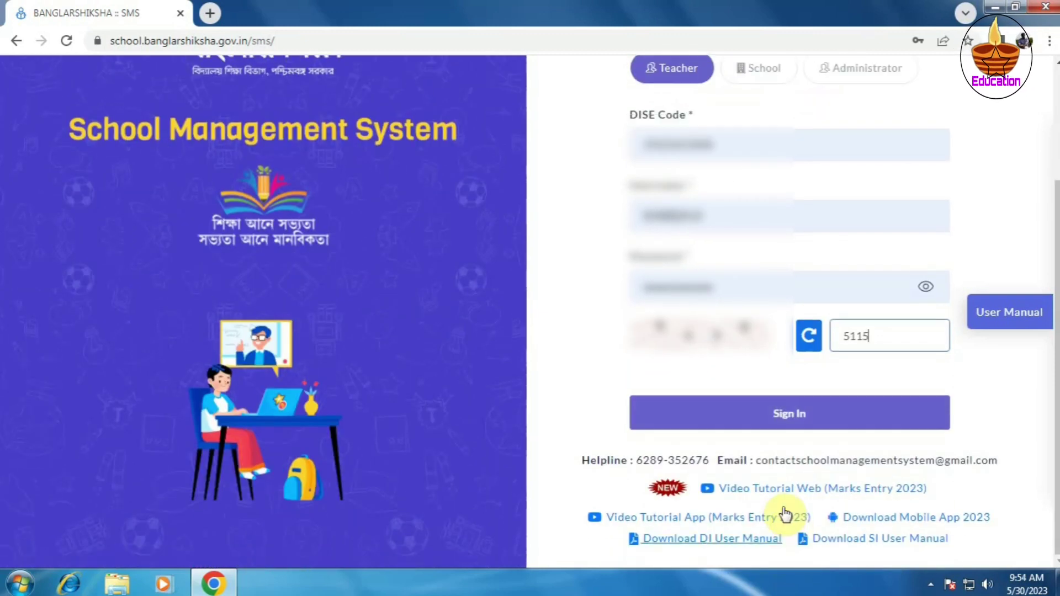
click(778, 413)
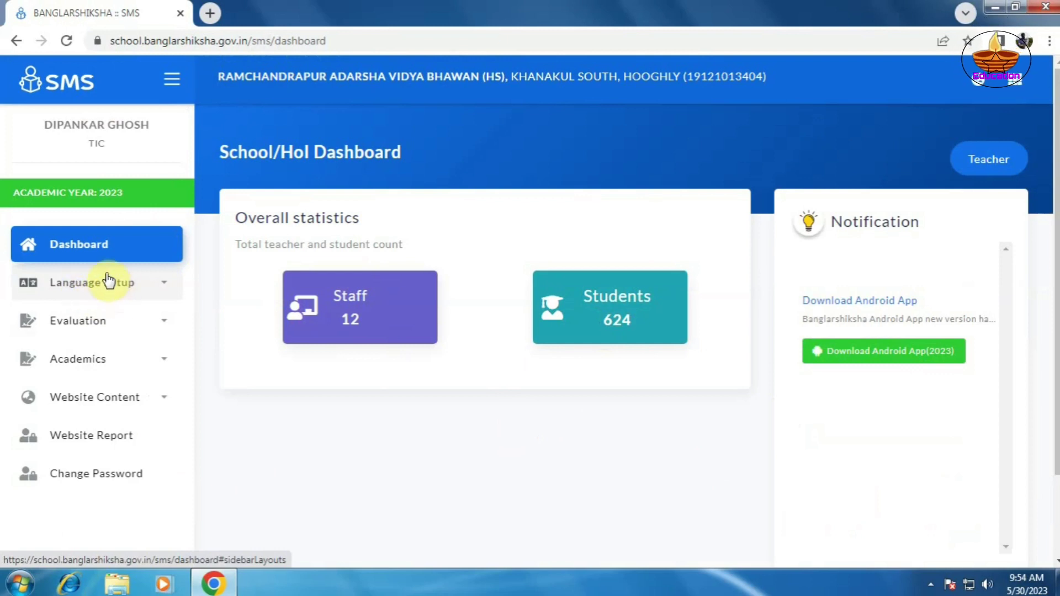
click(84, 289)
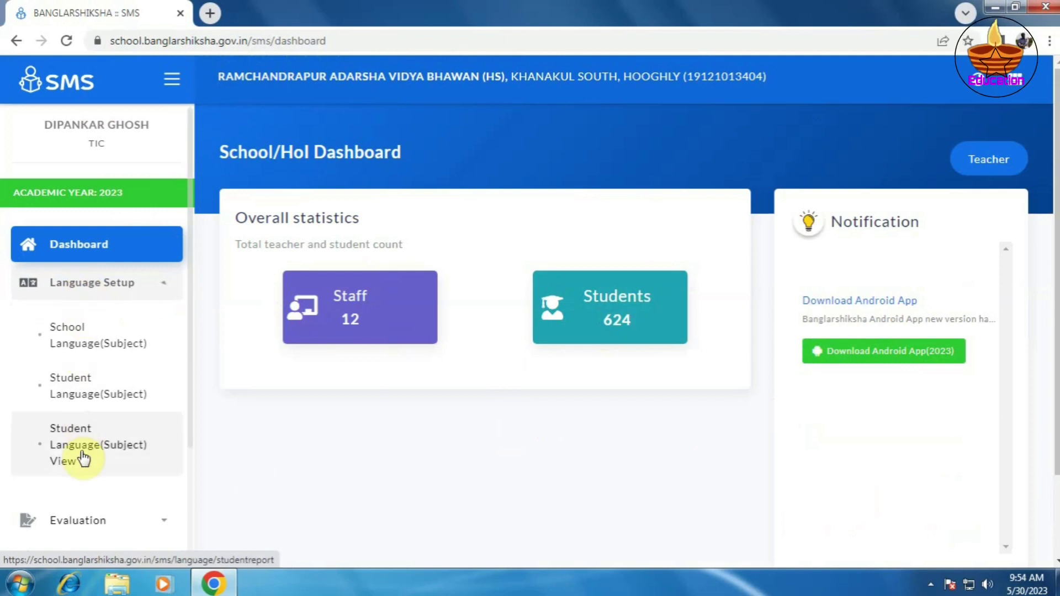
click(79, 335)
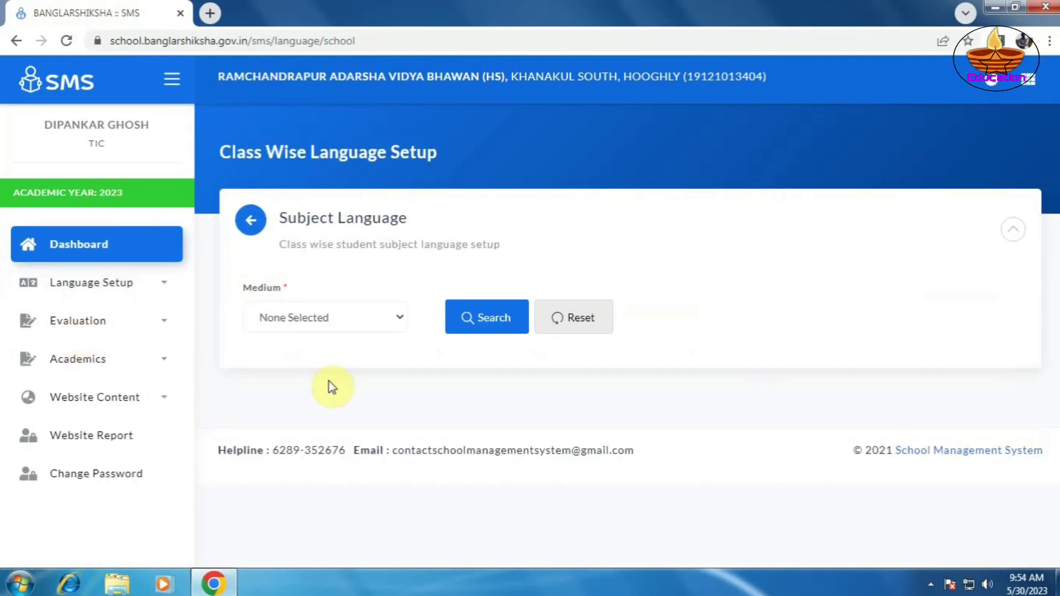
- Search the class-wise language setup for the BENGALI medium
click(337, 320)
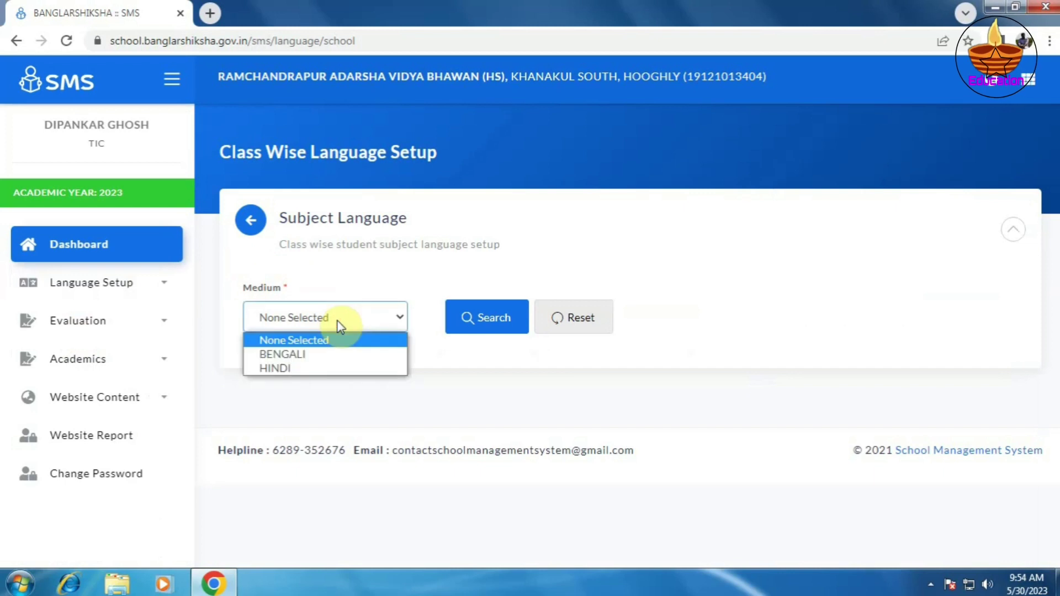
click(314, 353)
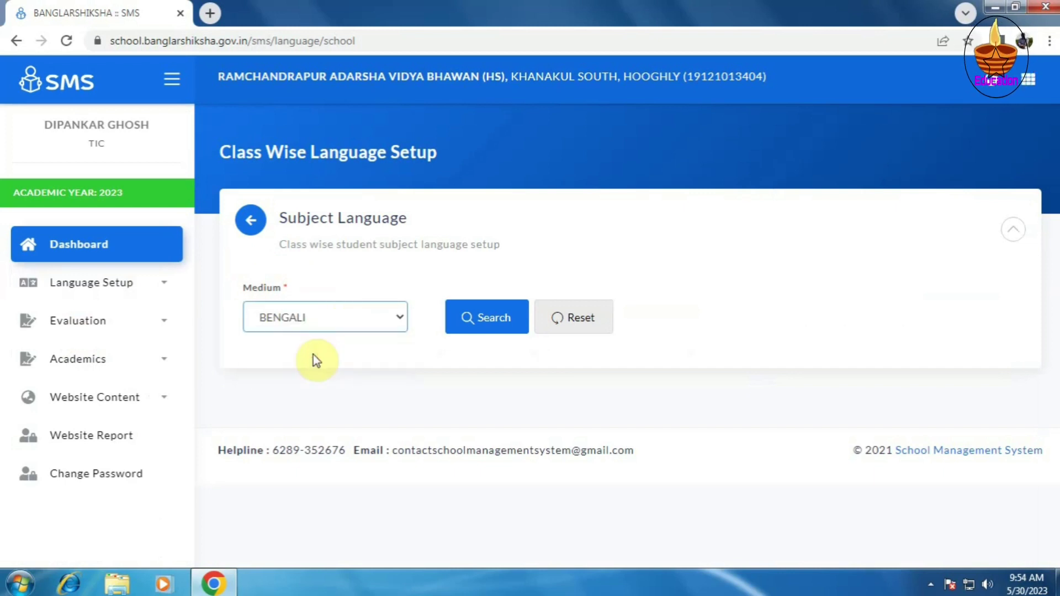
click(484, 327)
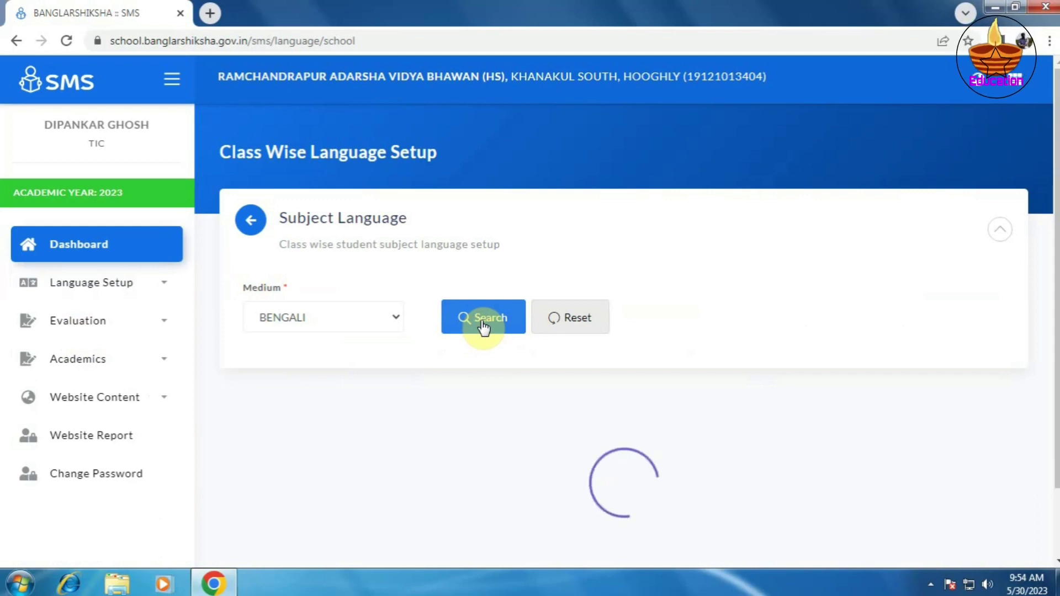
- Review the first, second, third and optional elective subject selections for classes V to X and save the school language setup
scroll(483, 325, down, 7)
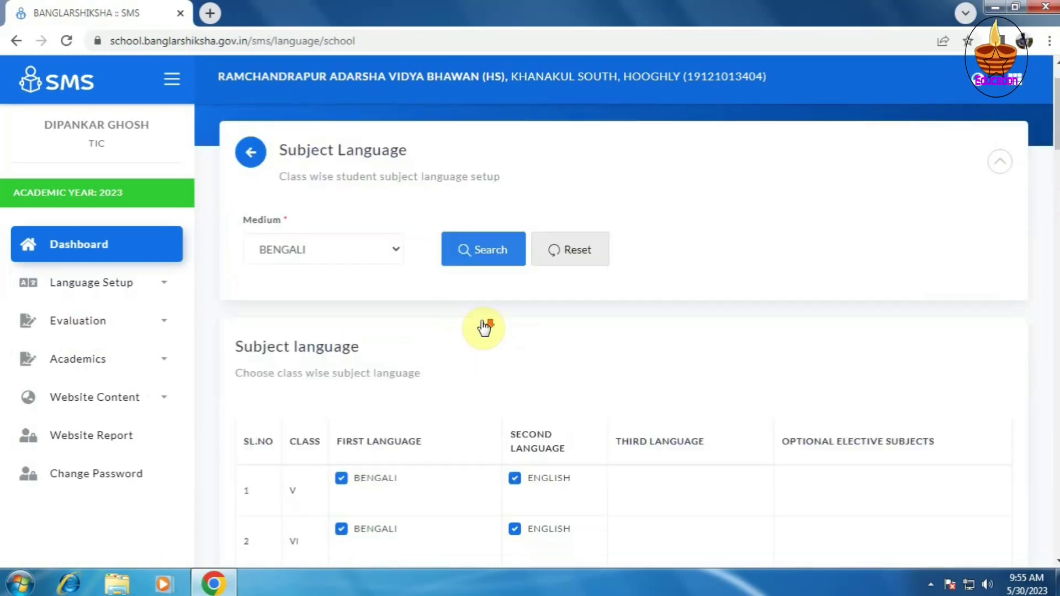
scroll(367, 185, up, 1)
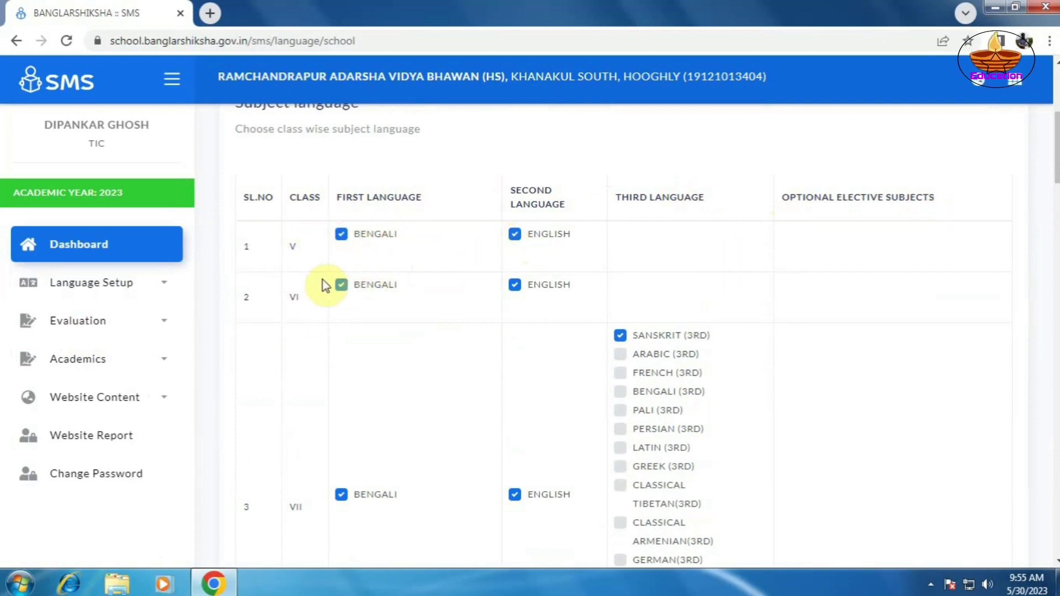
scroll(539, 294, down, 3)
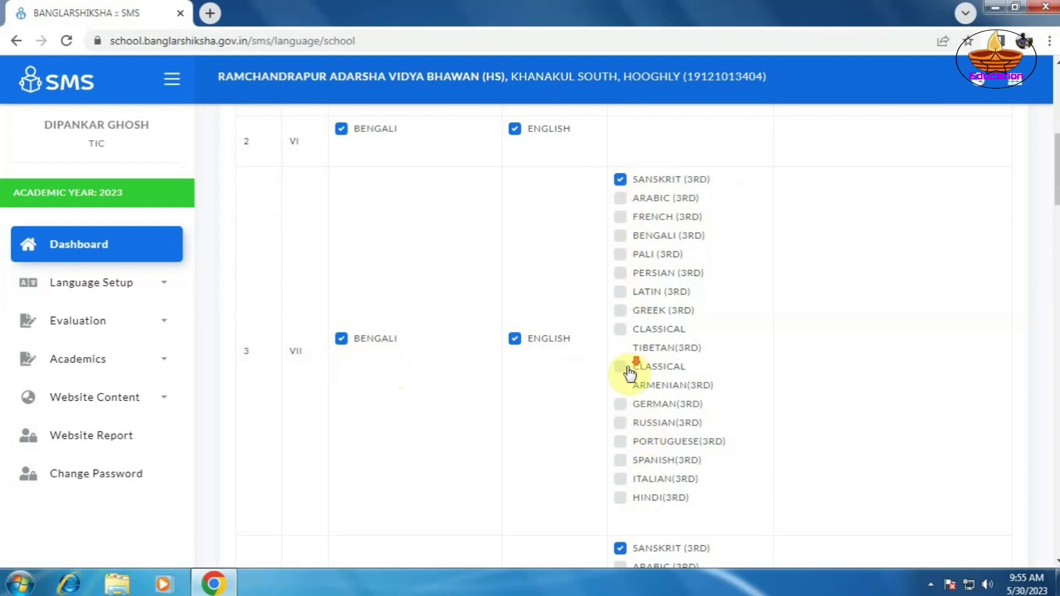
scroll(629, 374, down, 6)
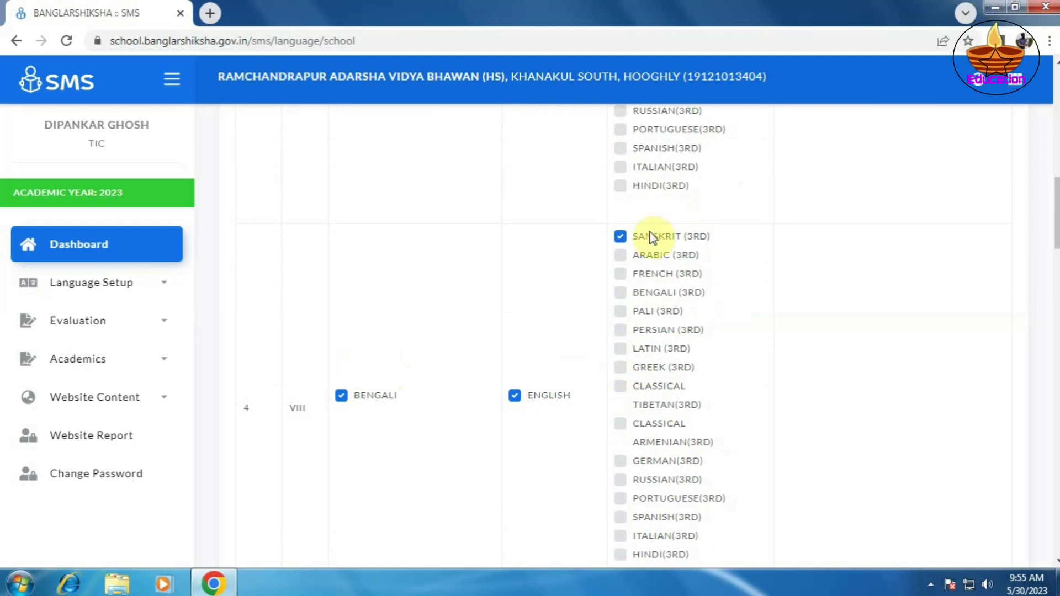
scroll(553, 413, down, 9)
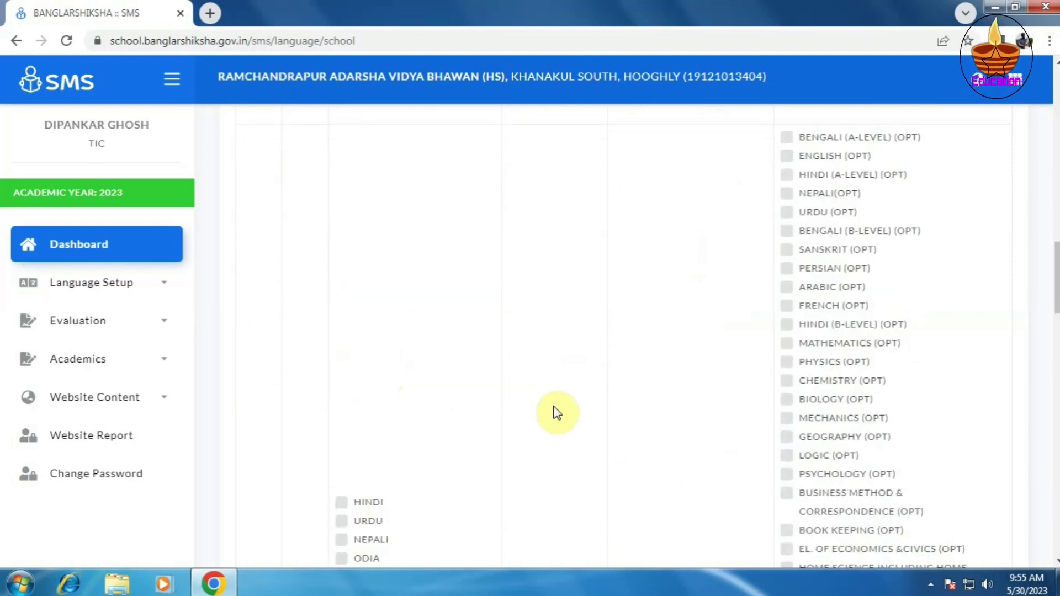
scroll(556, 411, down, 3)
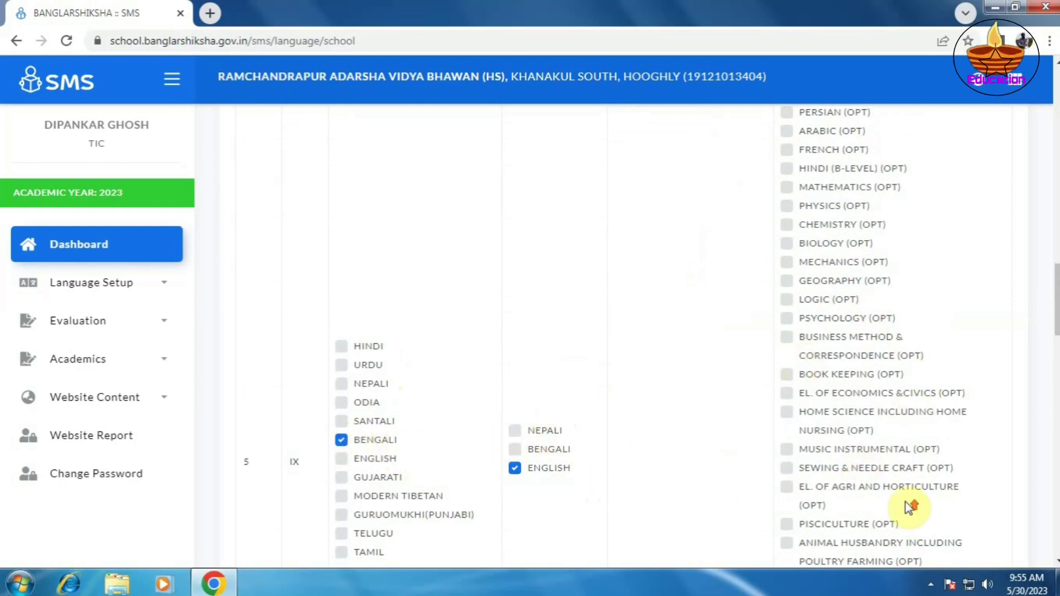
scroll(908, 506, up, 5)
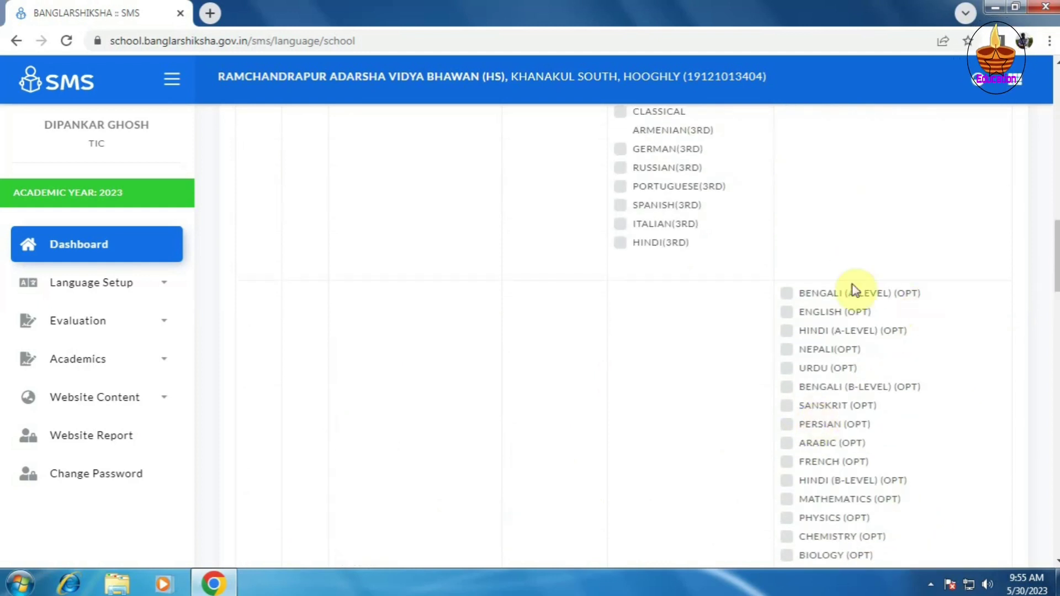
scroll(833, 396, down, 7)
scroll(833, 393, down, 5)
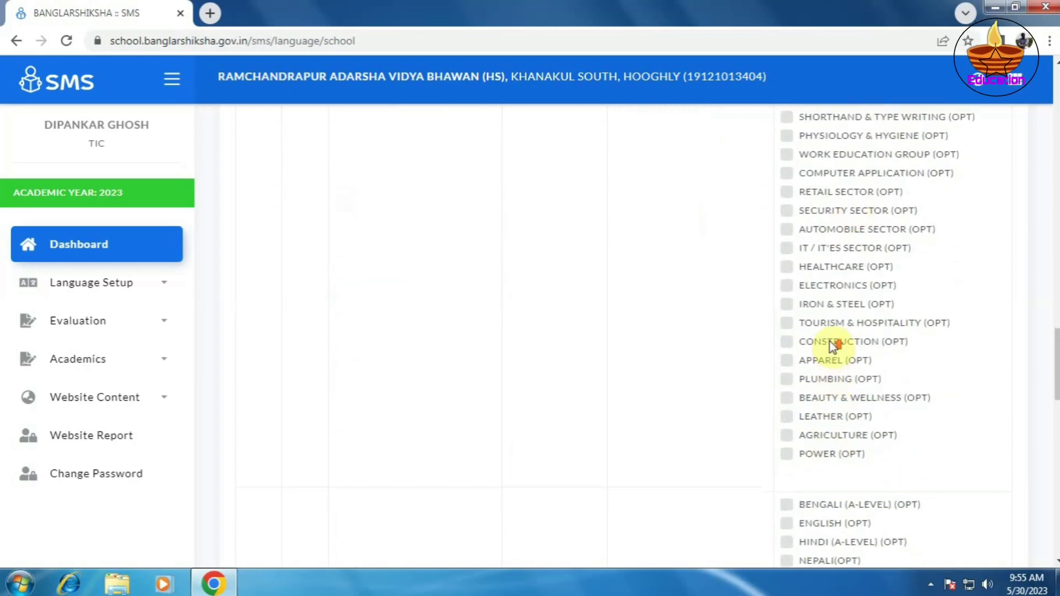
scroll(833, 345, up, 7)
scroll(833, 345, up, 3)
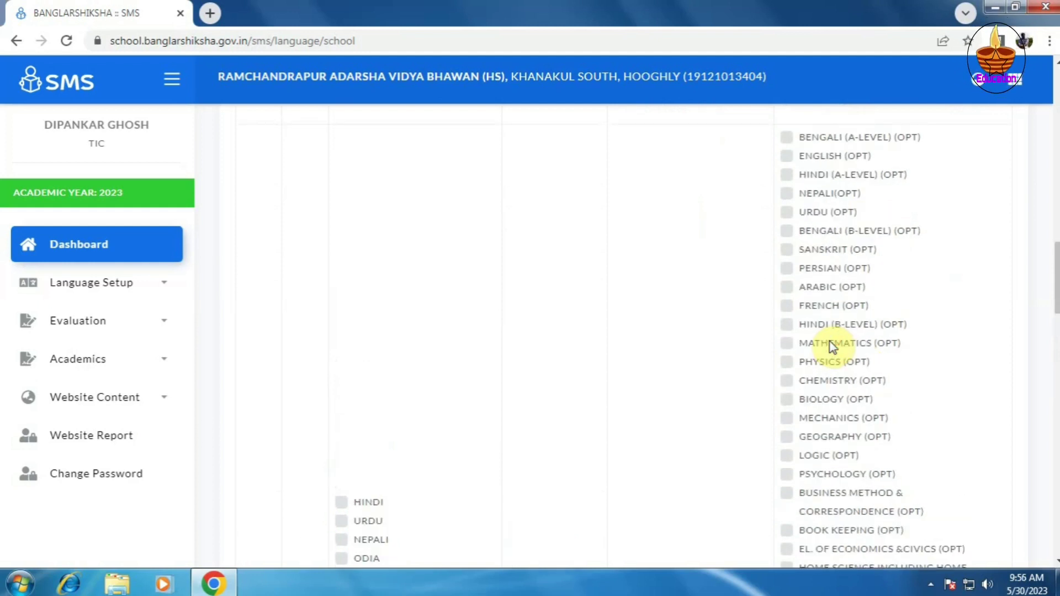
scroll(833, 346, down, 8)
scroll(833, 345, down, 17)
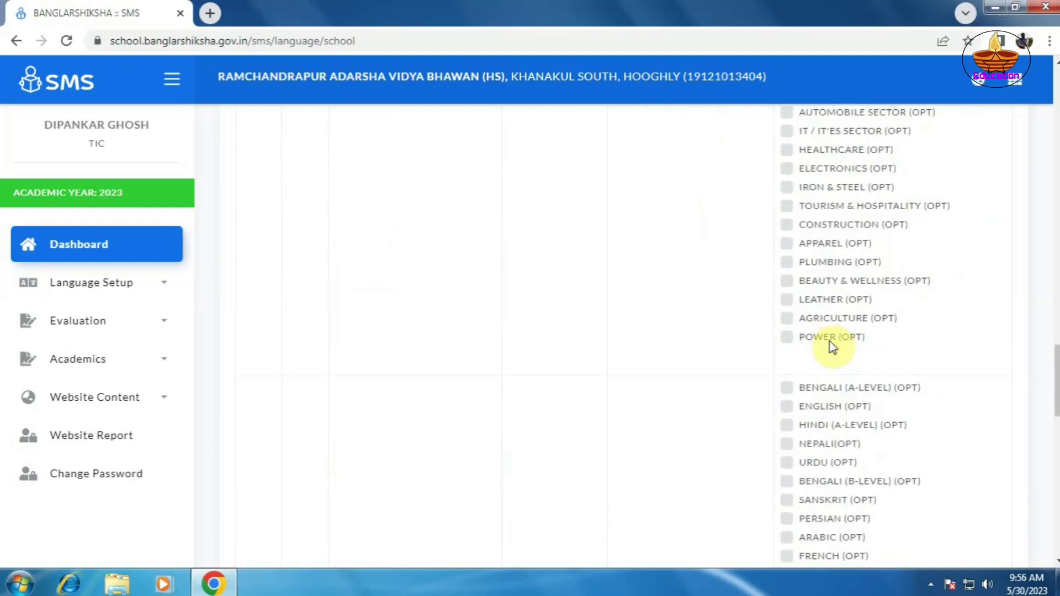
scroll(606, 248, up, 3)
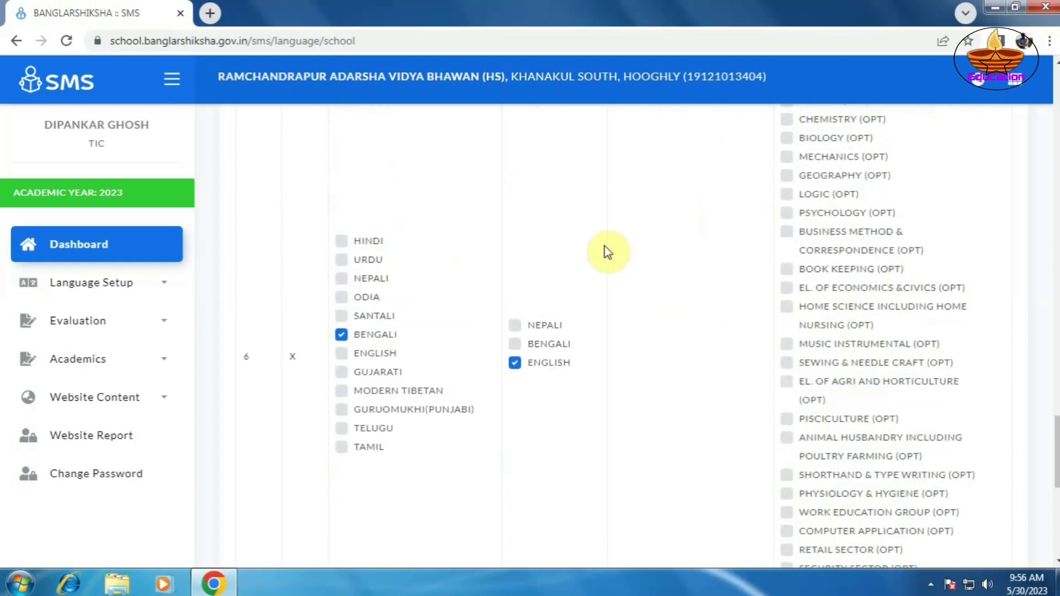
scroll(855, 380, down, 8)
scroll(855, 381, down, 1)
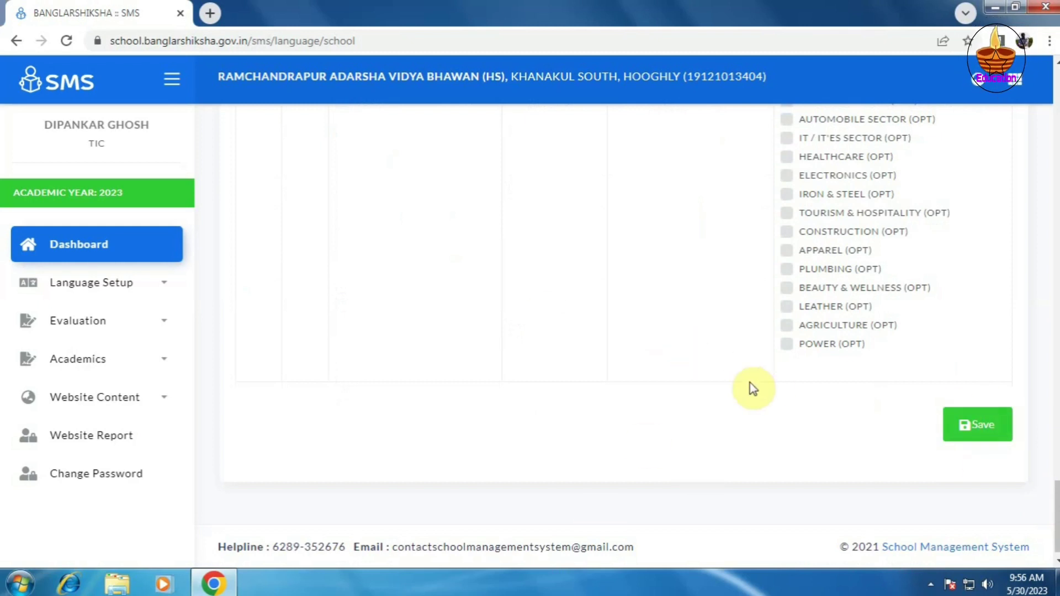
click(981, 425)
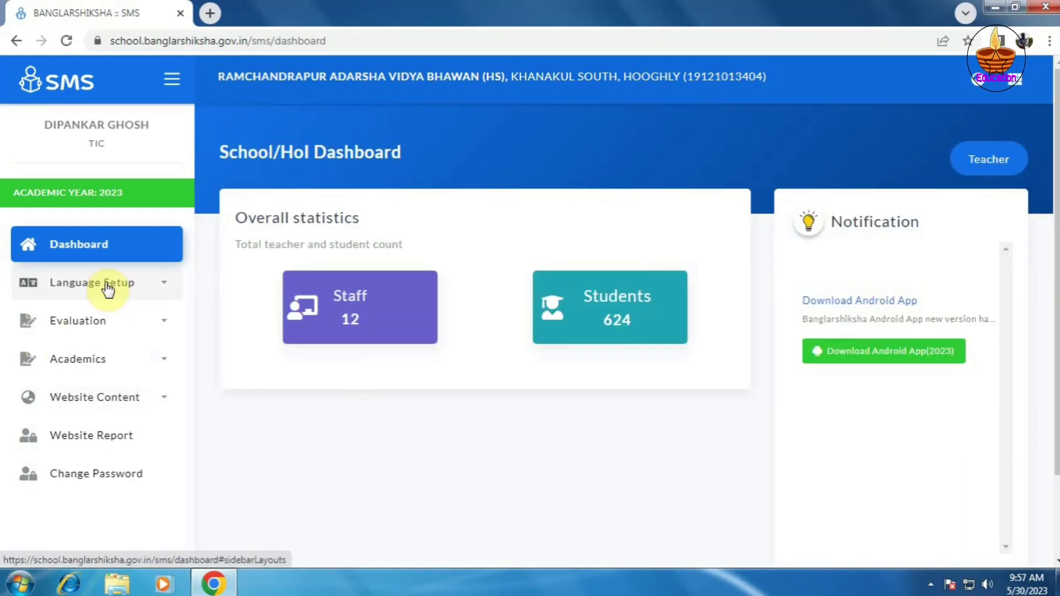
- Open the Student Language(Subject) setup and list the students of BENGALI medium, CLASS V, section A
click(108, 286)
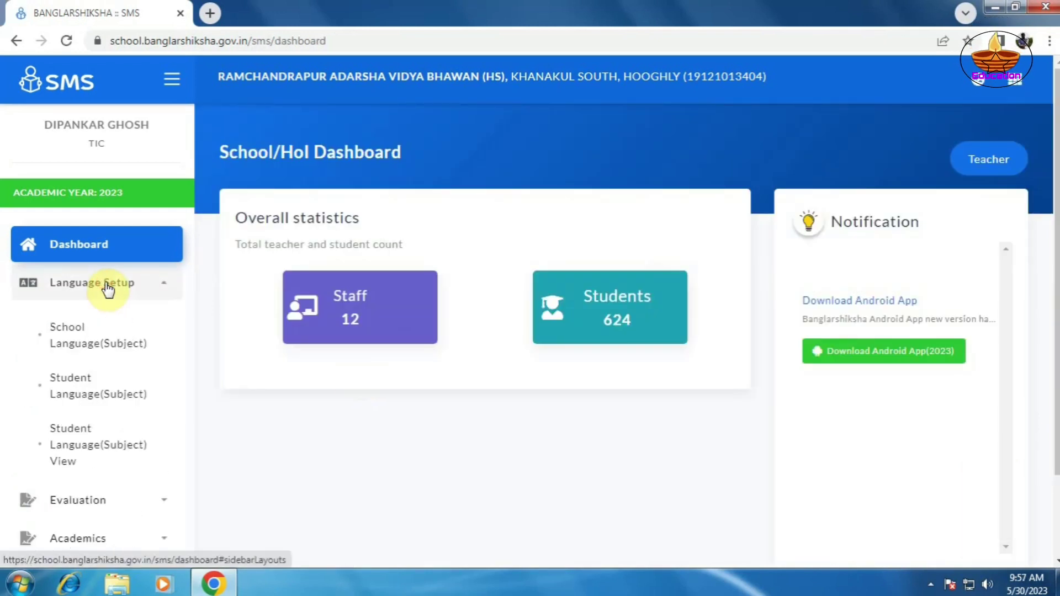
click(70, 384)
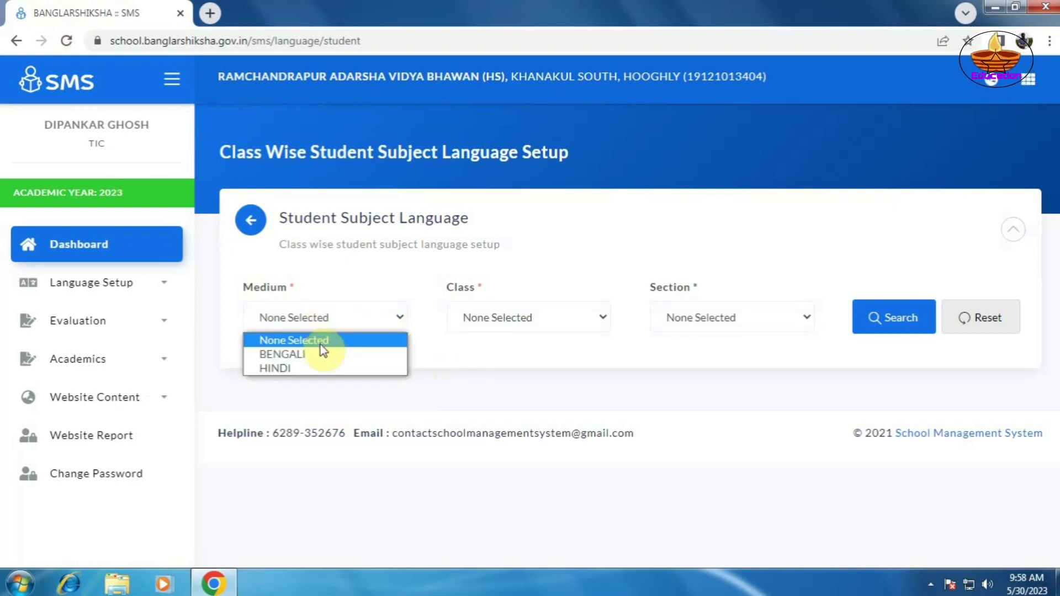
click(303, 355)
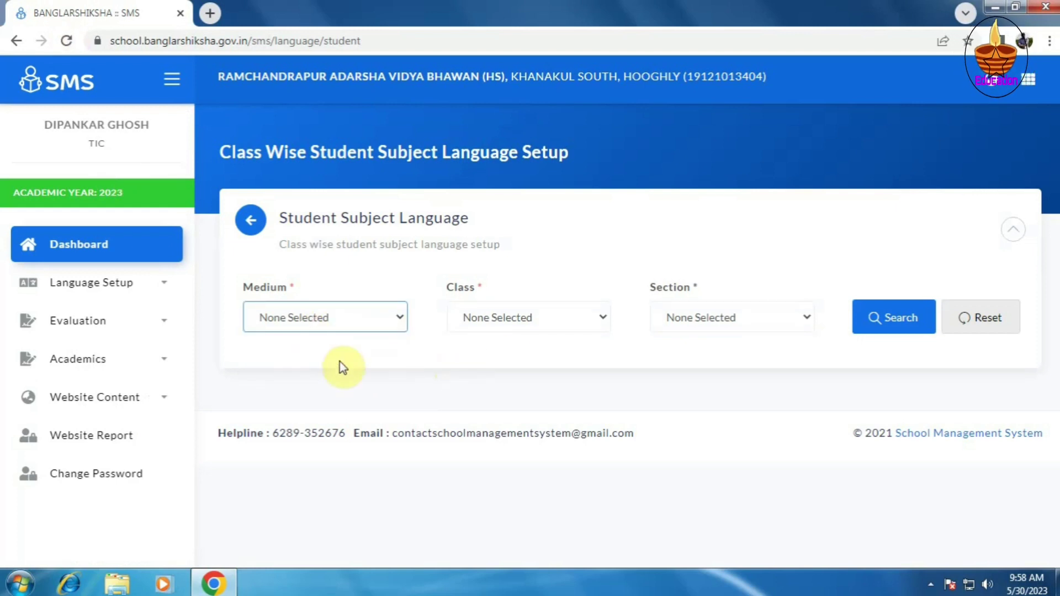
click(545, 328)
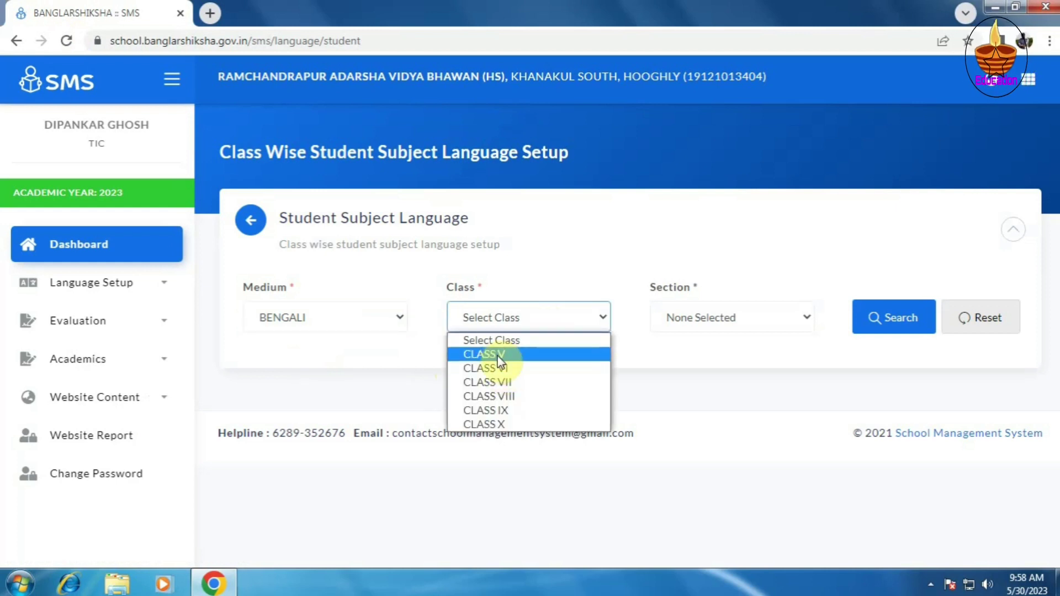
click(499, 356)
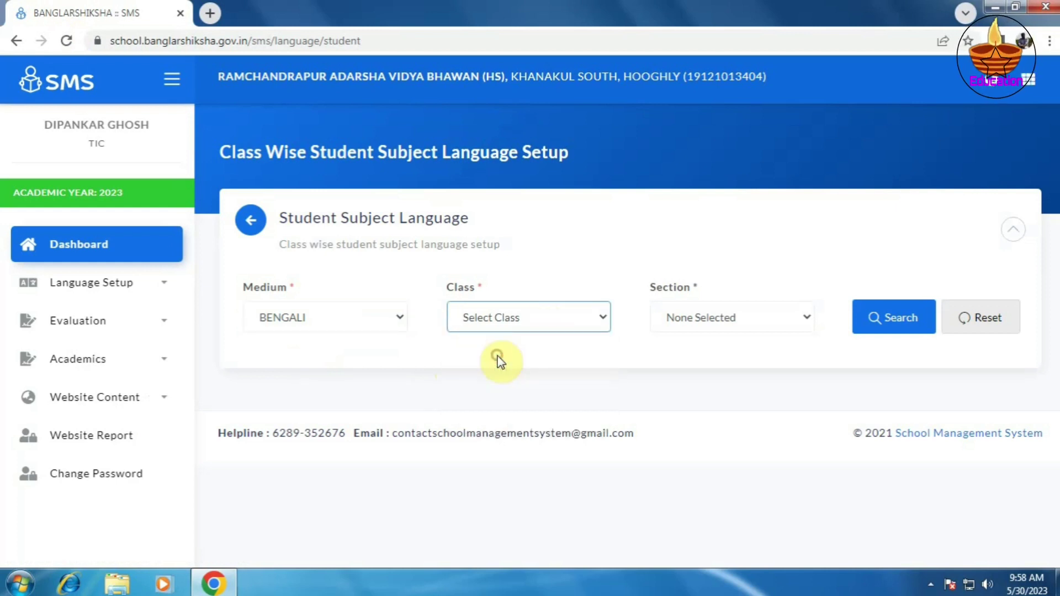
click(738, 316)
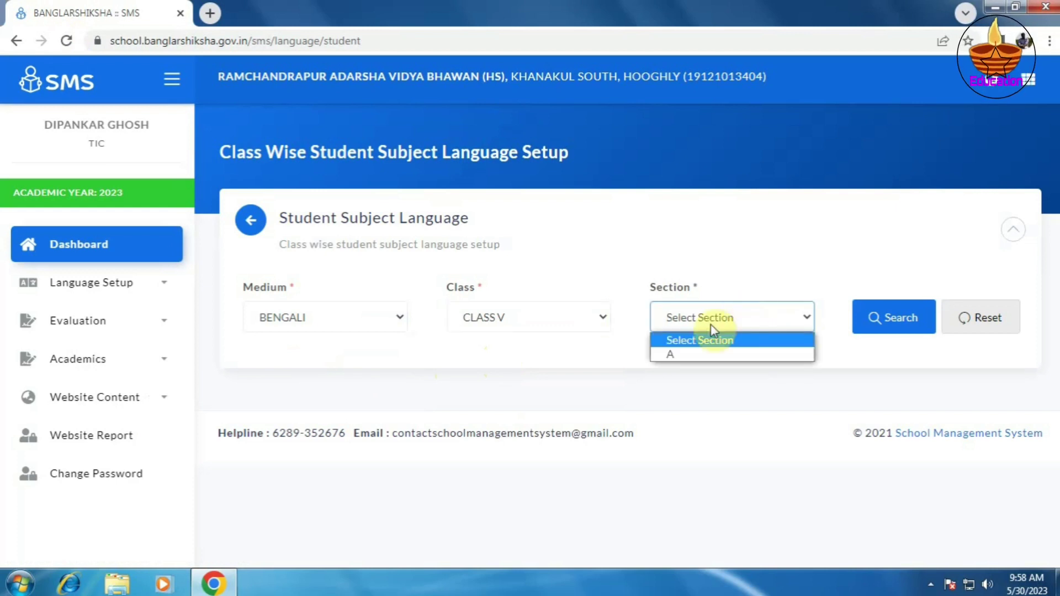
click(671, 356)
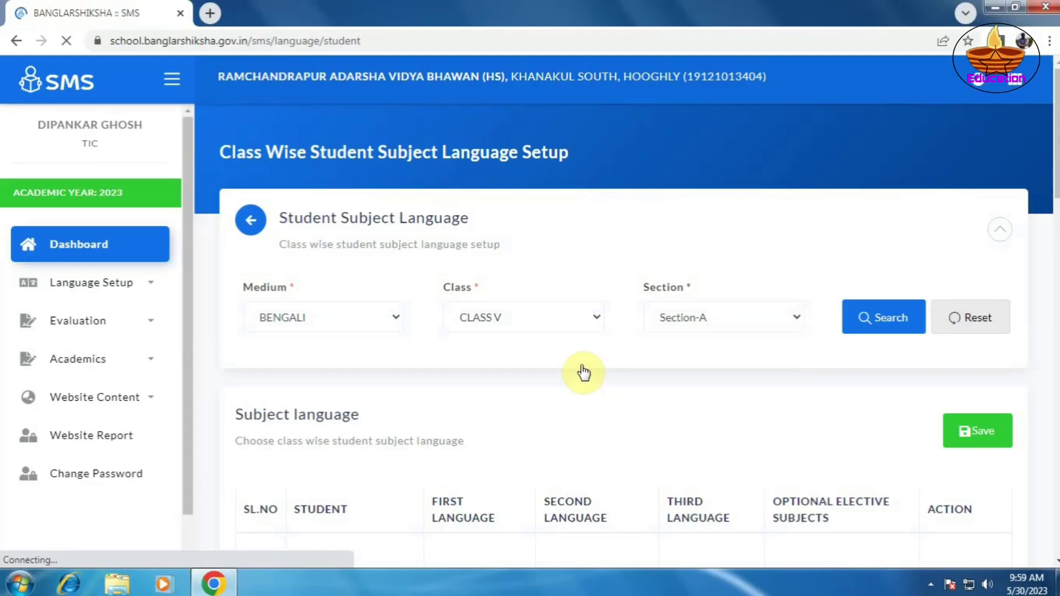
- Examine the first and second languages assigned to each student in Class V, Section A
scroll(582, 368, down, 3)
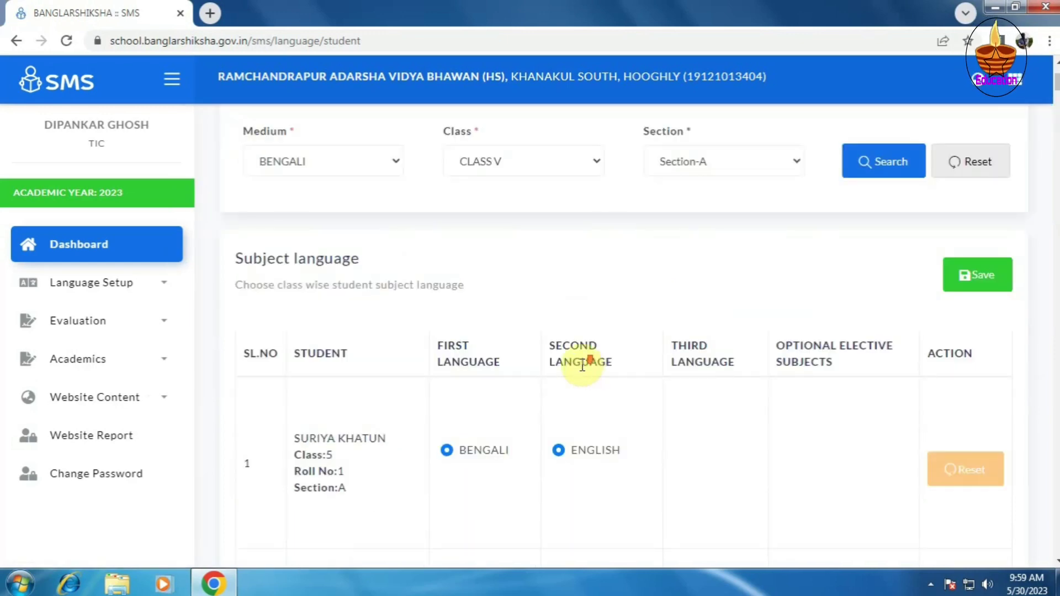
scroll(582, 366, down, 3)
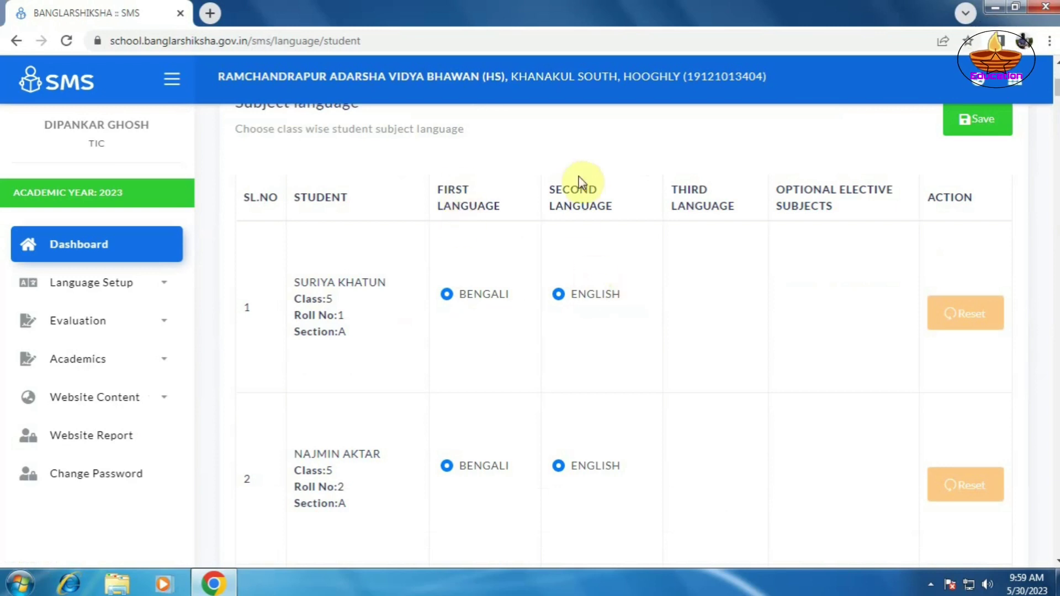
scroll(582, 323, down, 3)
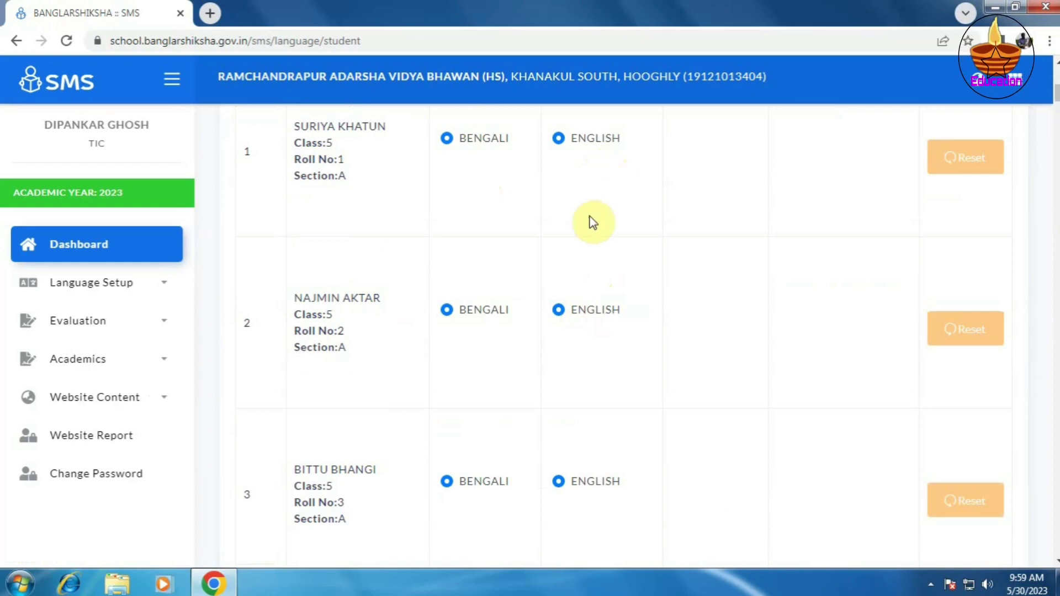
scroll(592, 221, down, 20)
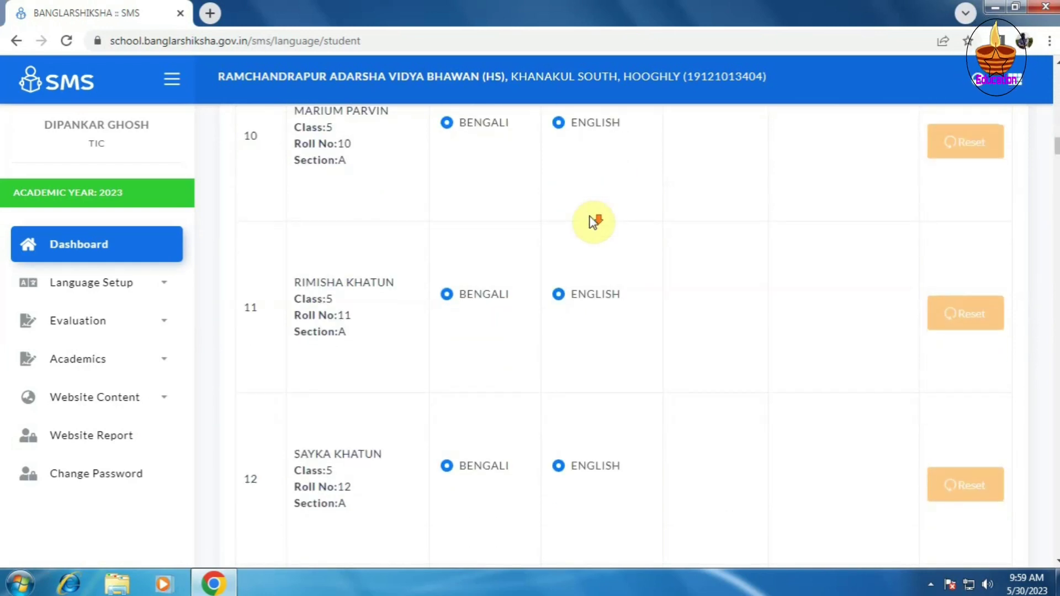
scroll(592, 222, down, 20)
scroll(593, 221, down, 20)
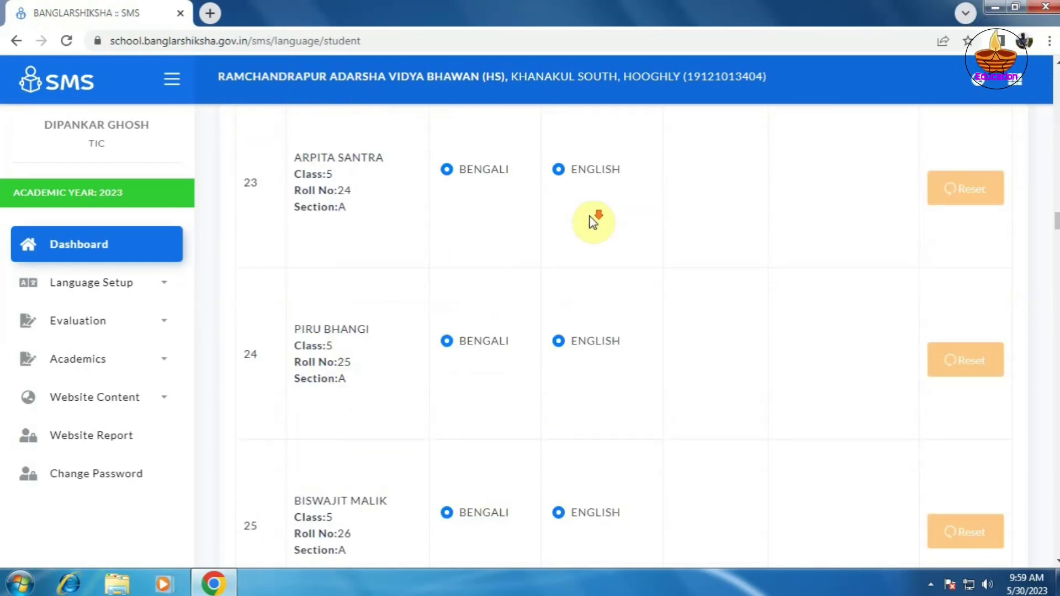
scroll(594, 222, up, 20)
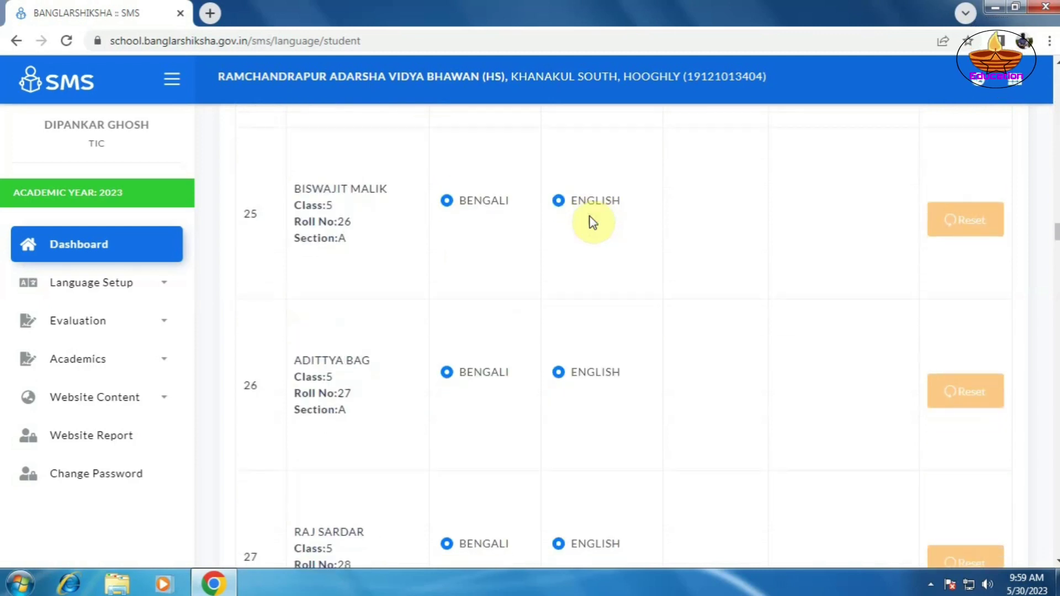
scroll(594, 222, up, 20)
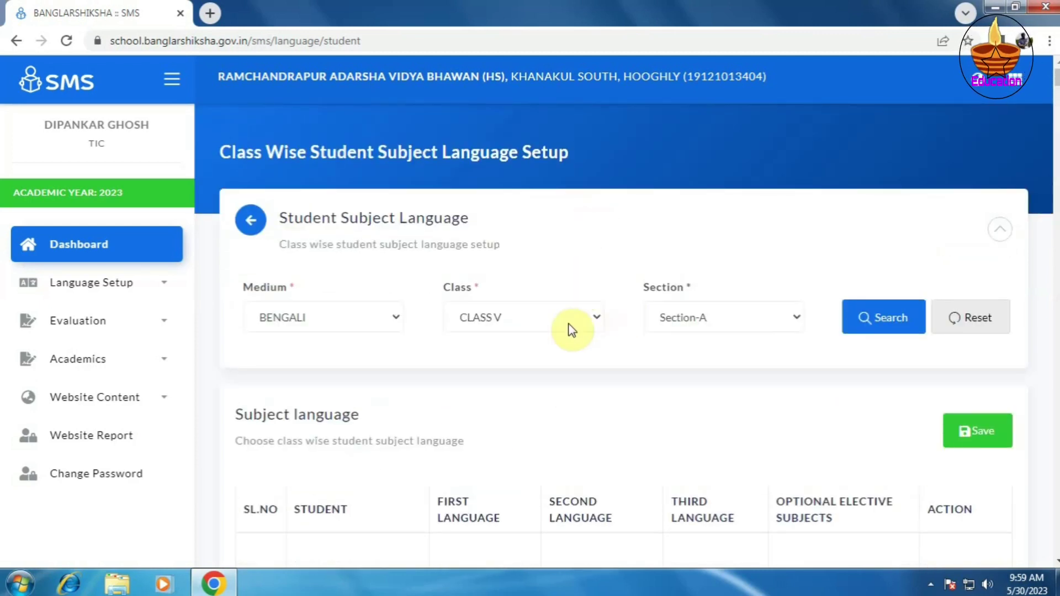
- List the BENGALI medium students of CLASS VII, Section-A in the student subject language setup
click(541, 325)
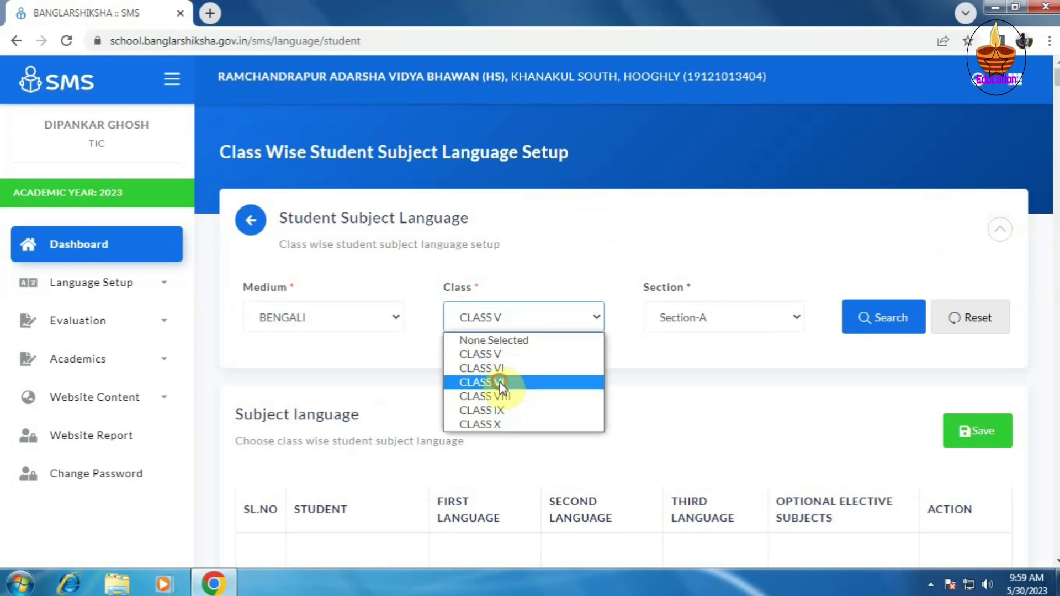
click(500, 382)
click(721, 323)
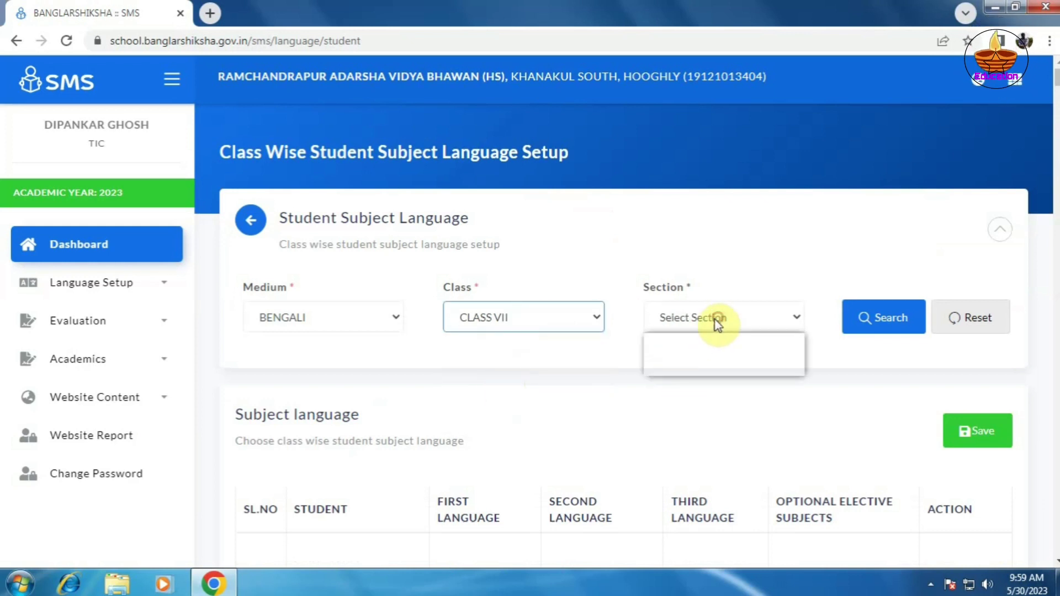
click(668, 356)
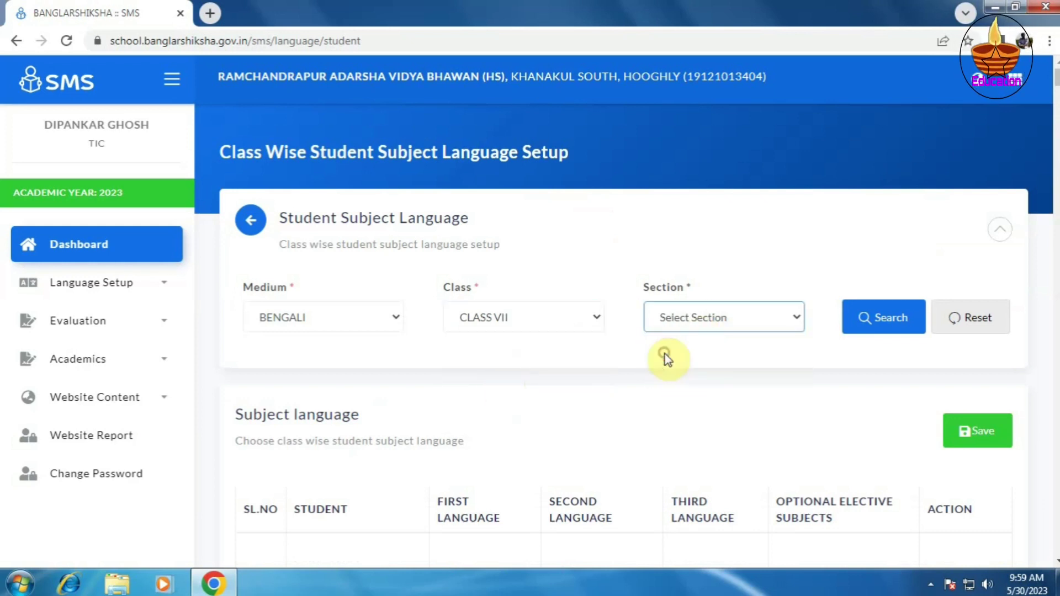
click(896, 327)
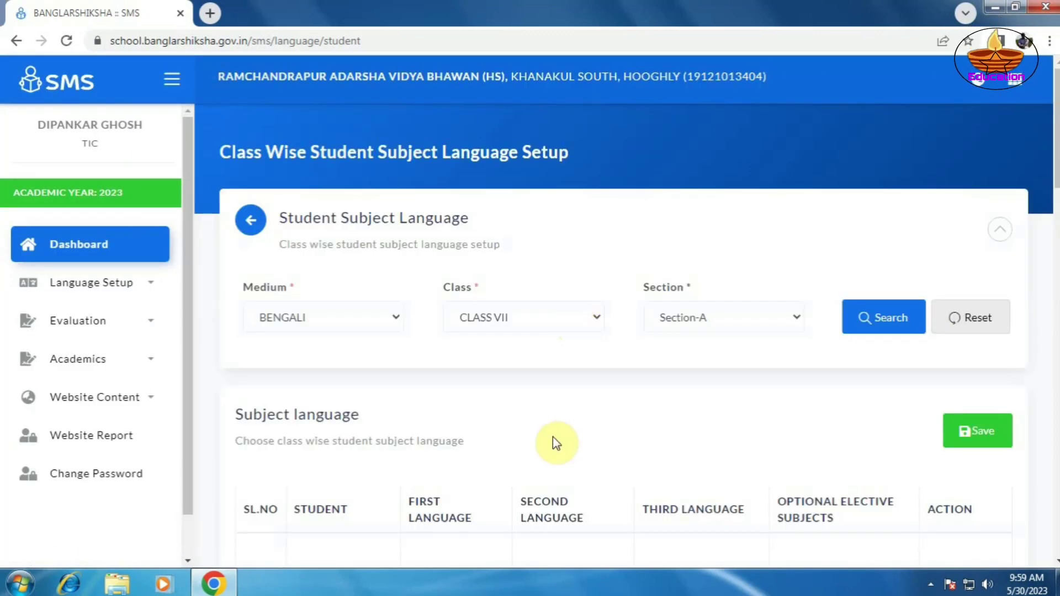
- Examine the first, second and third languages assigned to each student in Class VII, Section A
scroll(541, 406, down, 5)
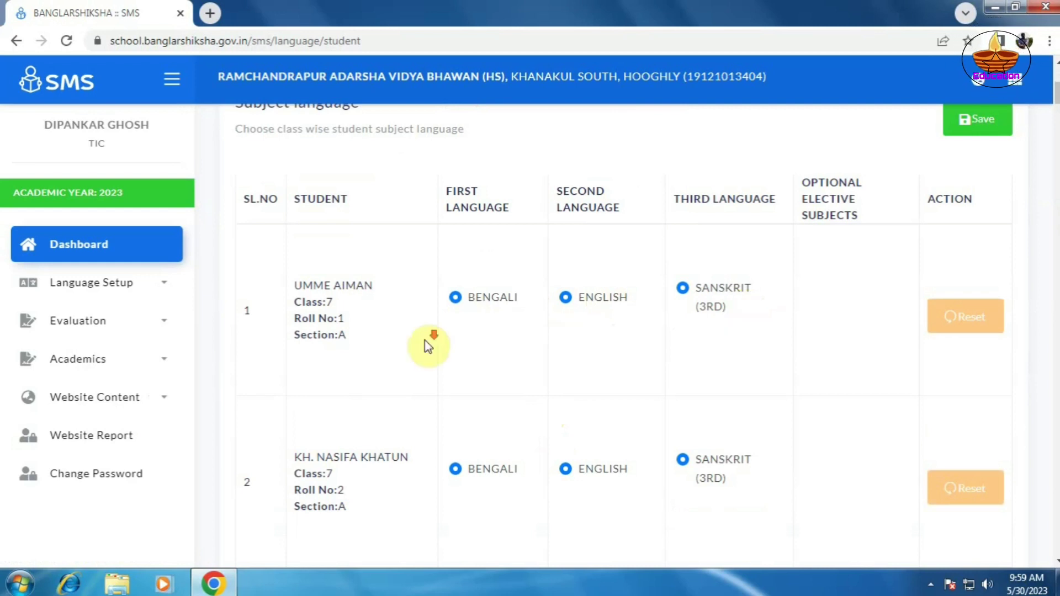
scroll(425, 340, down, 8)
scroll(425, 340, down, 15)
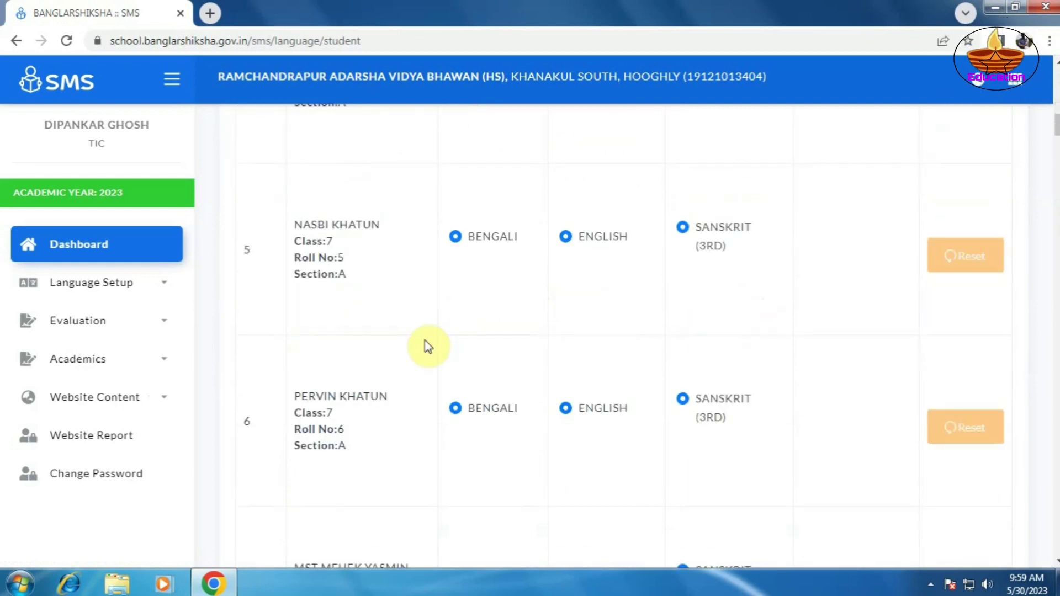
scroll(425, 340, down, 11)
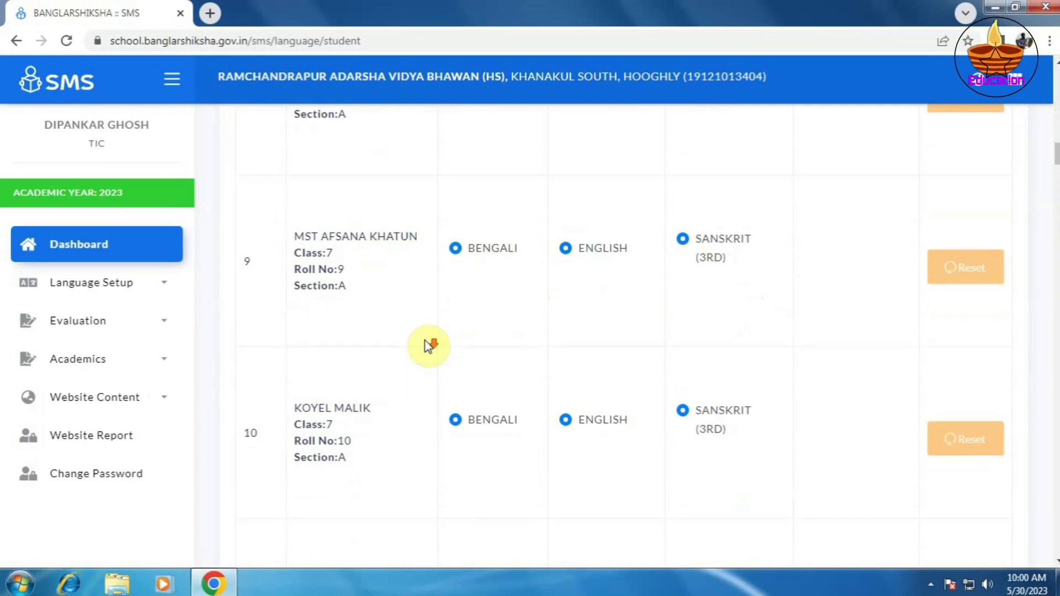
scroll(425, 346, down, 6)
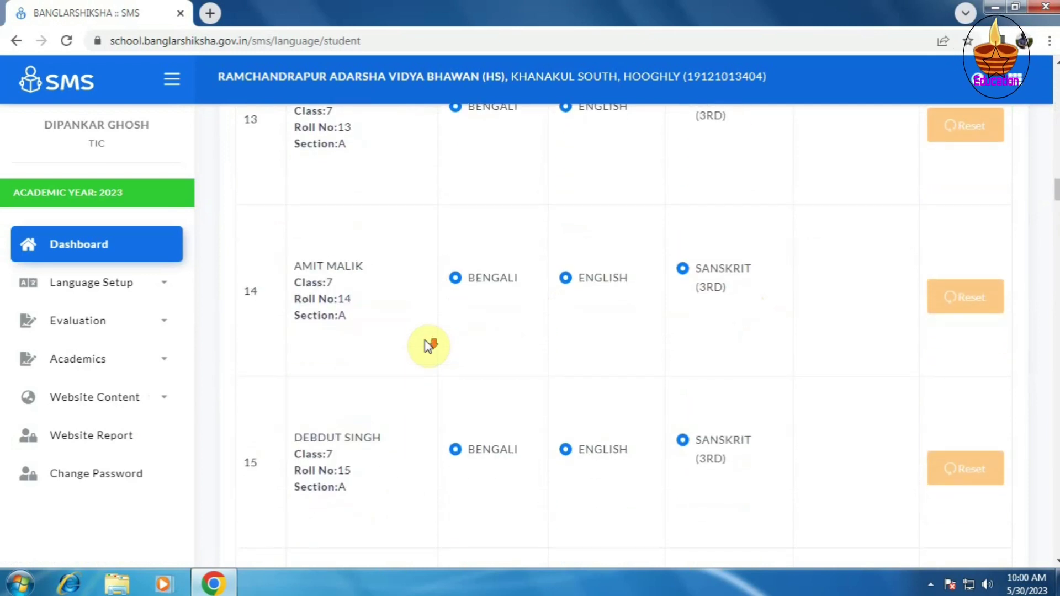
scroll(425, 346, up, 2)
scroll(425, 346, up, 20)
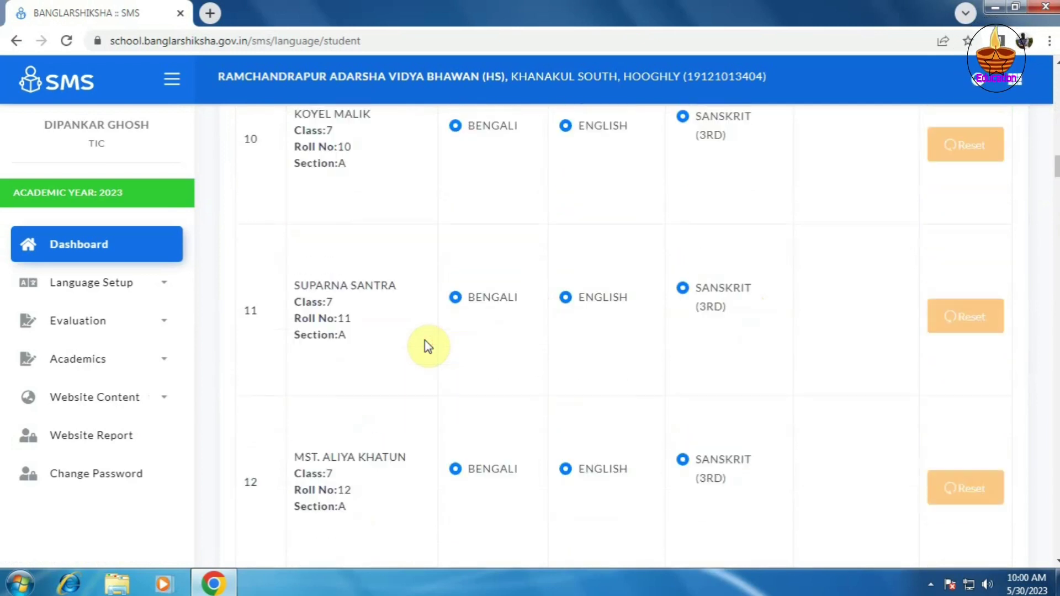
scroll(425, 340, up, 14)
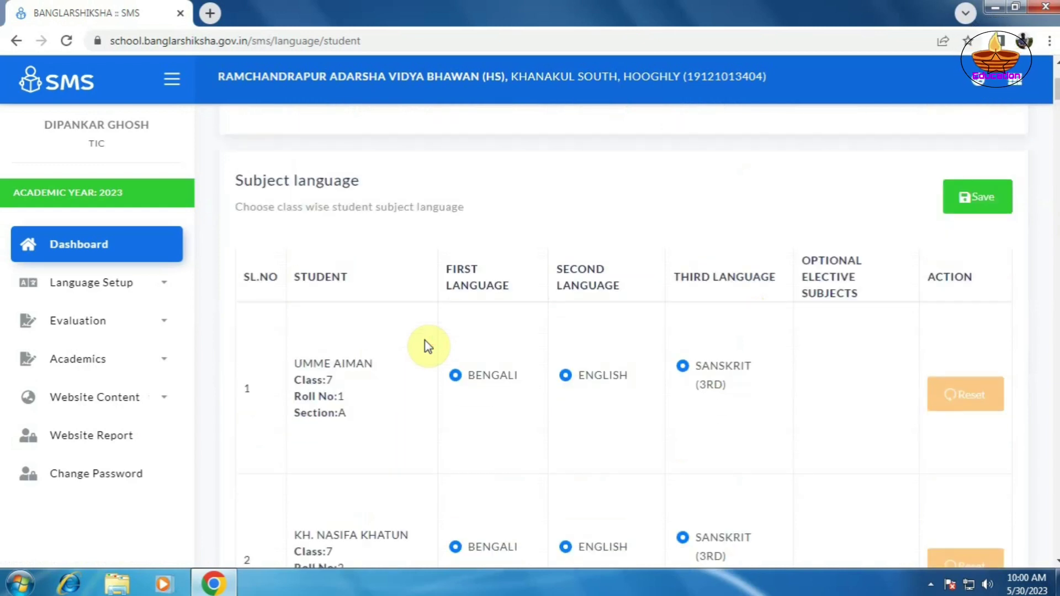
- List the BENGALI medium students of CLASS IX, Section-A in the student subject language setup
click(503, 320)
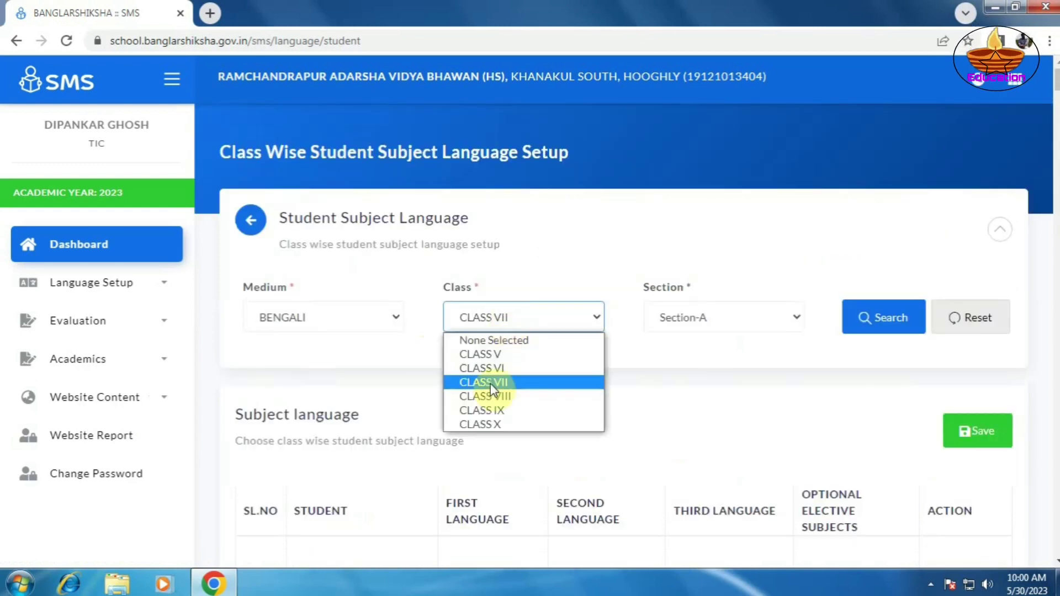
click(491, 418)
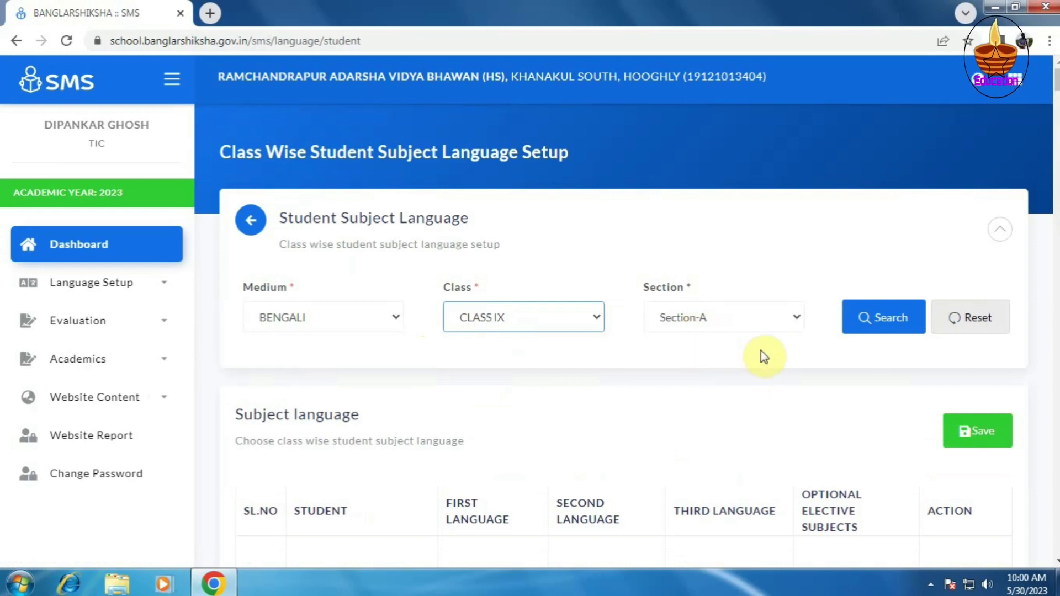
click(878, 326)
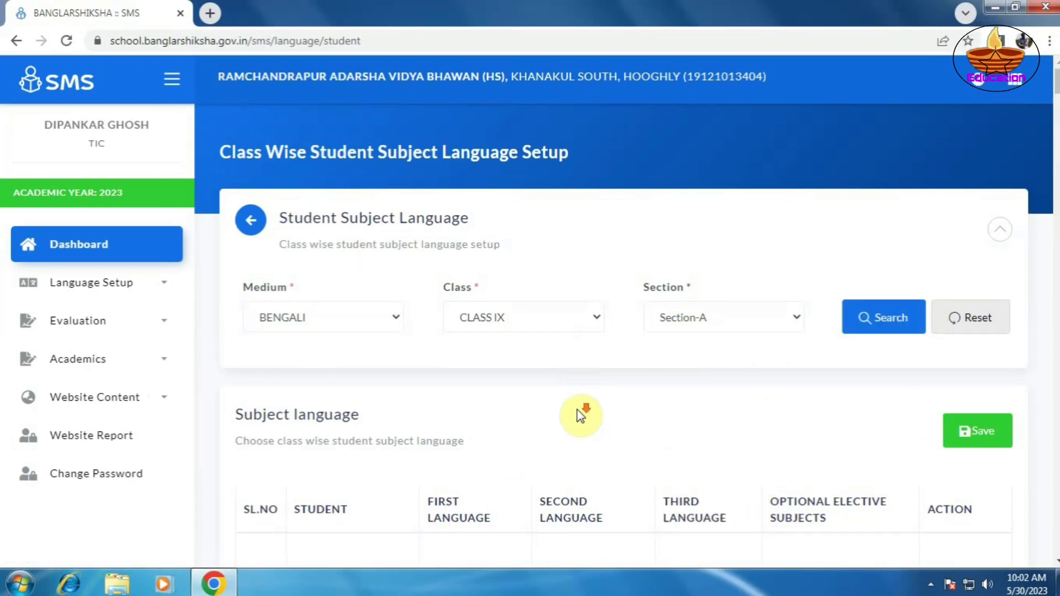
- Examine the language and optional elective subject columns for each student in Class IX, Section A
scroll(580, 415, down, 3)
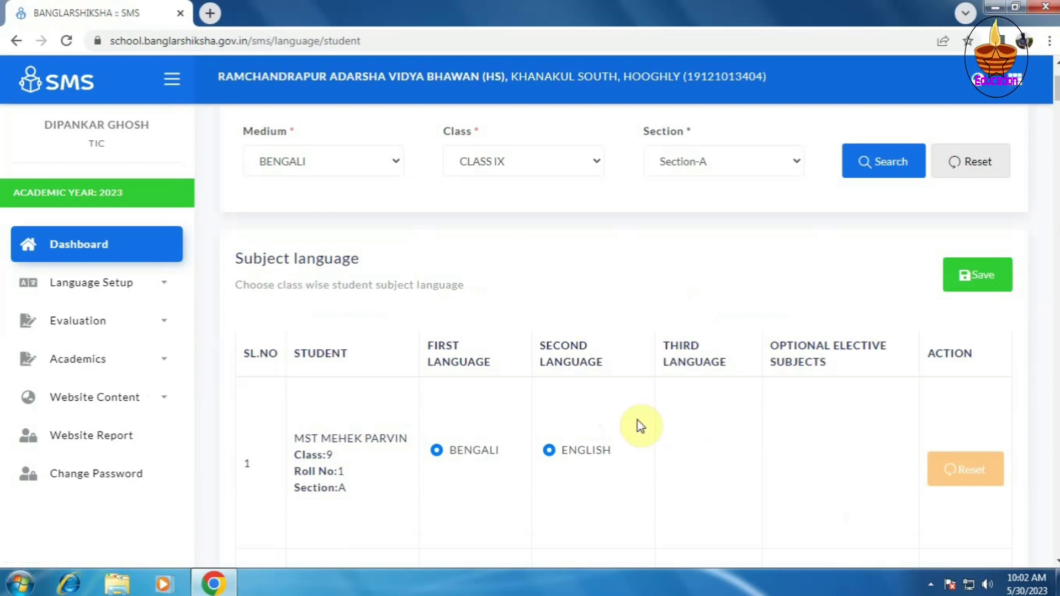
scroll(642, 433, down, 3)
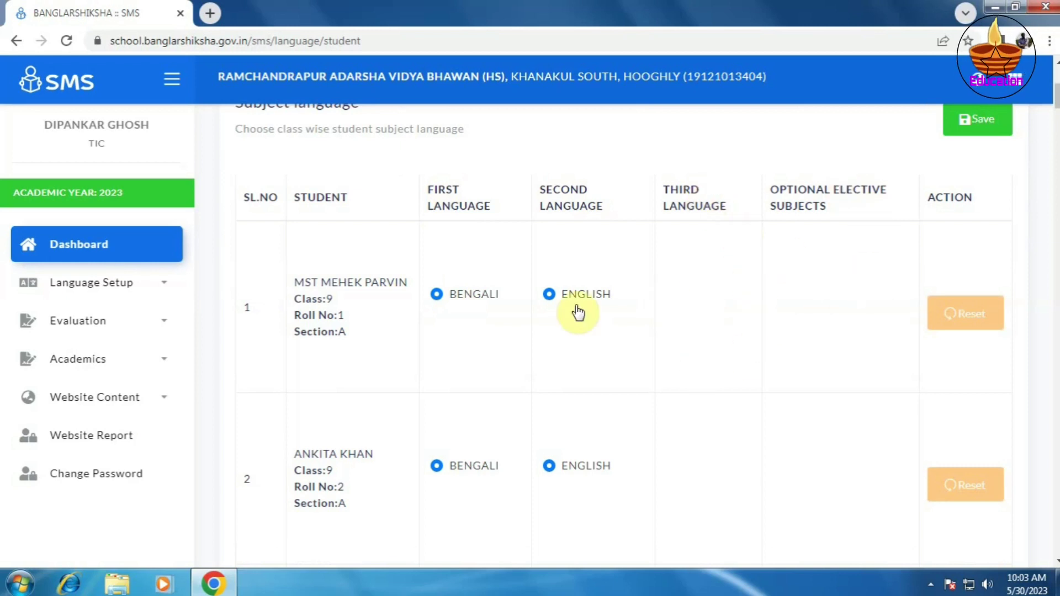
scroll(575, 307, down, 6)
scroll(575, 306, down, 18)
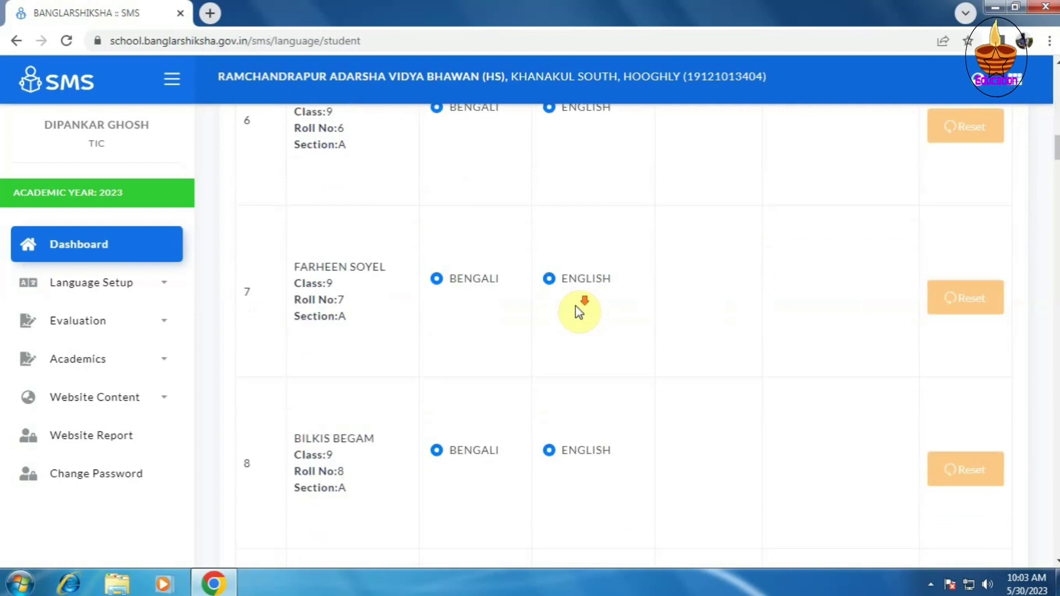
scroll(575, 308, down, 7)
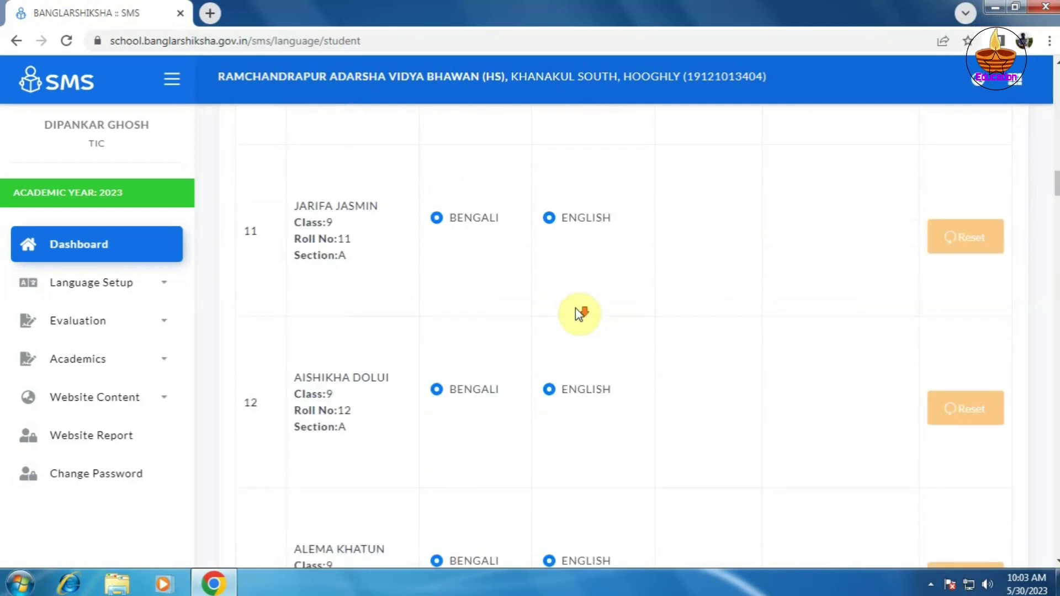
scroll(575, 308, up, 9)
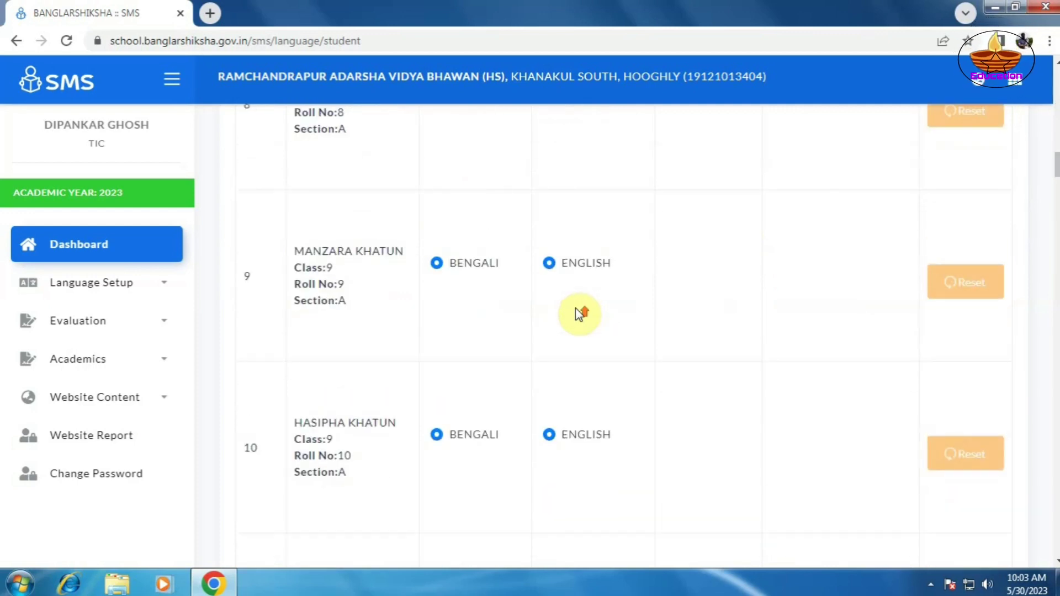
scroll(575, 309, up, 13)
scroll(578, 315, up, 12)
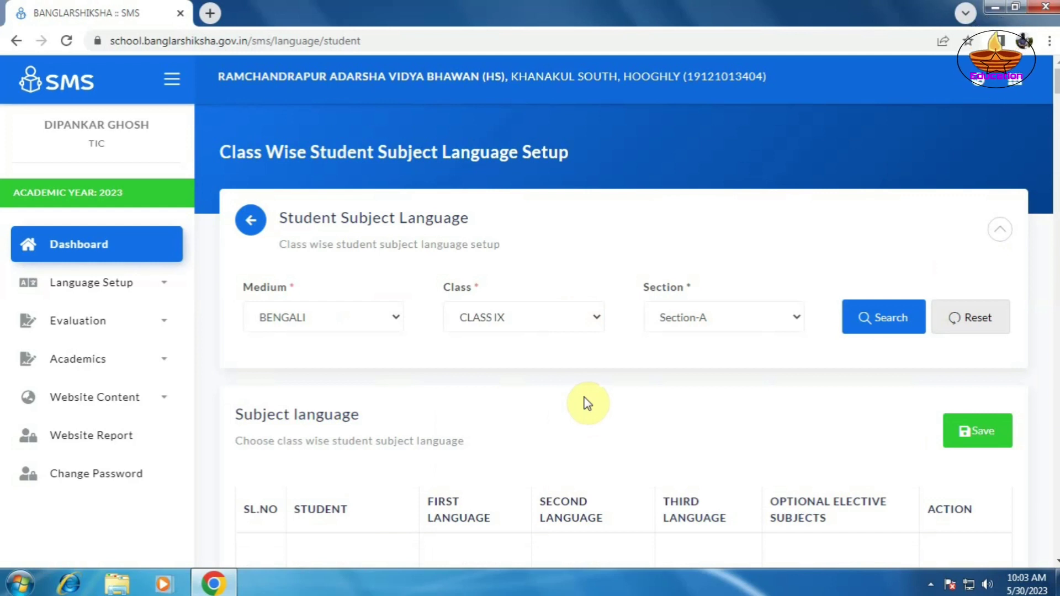
- Open the ECA (Exam copy allocation) page of the Evaluation module
click(76, 321)
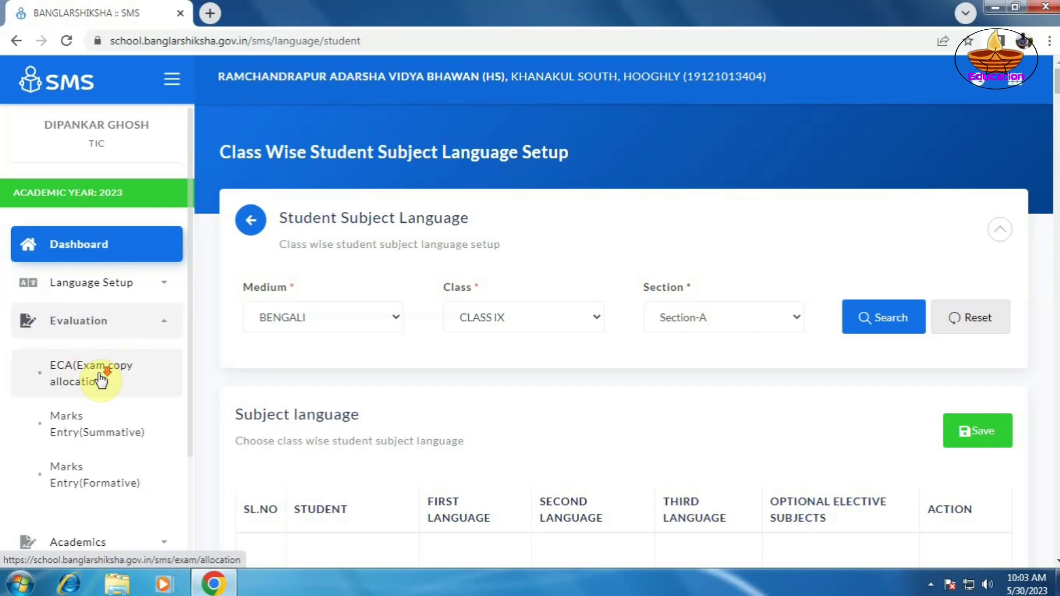
scroll(101, 381, down, 1)
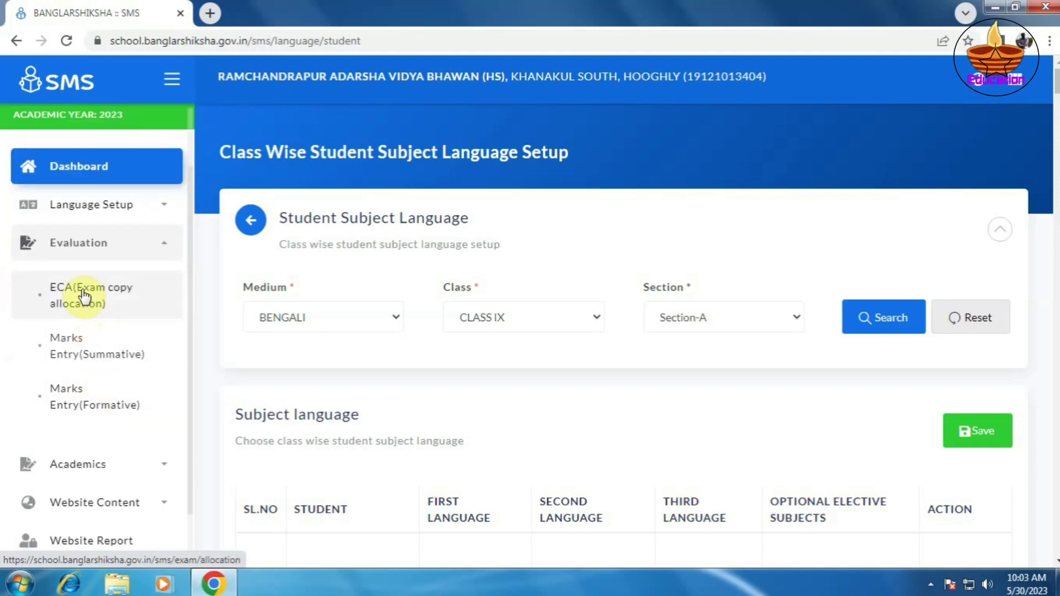
click(59, 300)
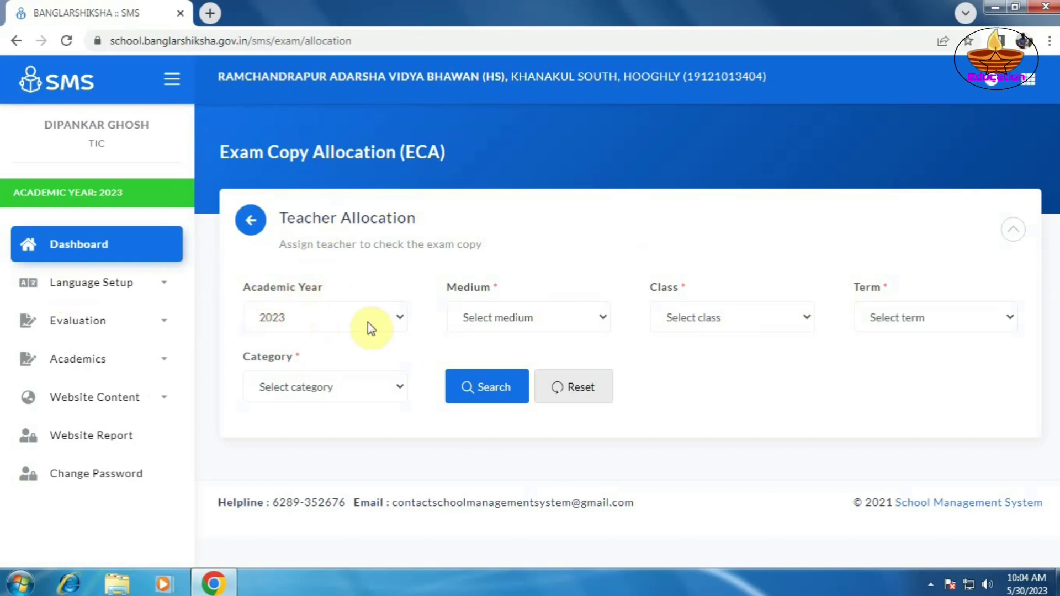
- Search the teacher allocation for BENGALI medium, class V, term Evaluation-I and category Summative Evaluation
click(534, 319)
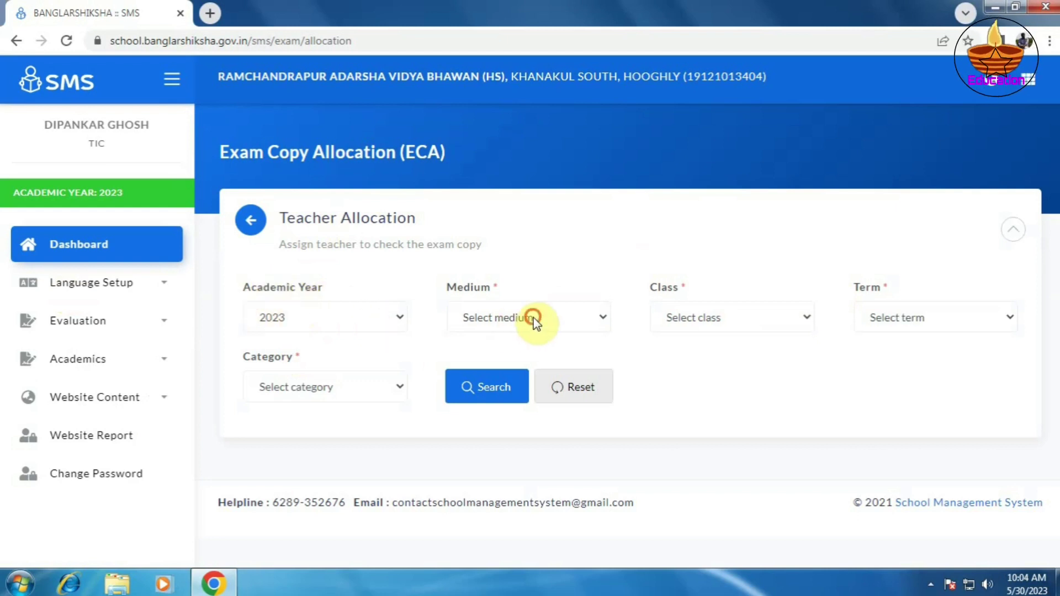
click(505, 355)
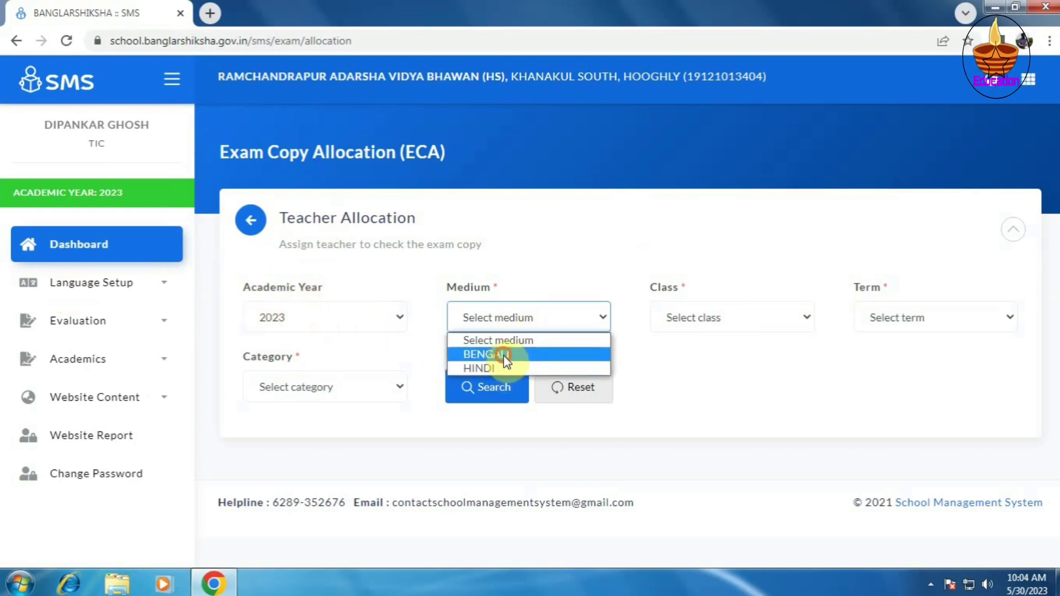
click(754, 318)
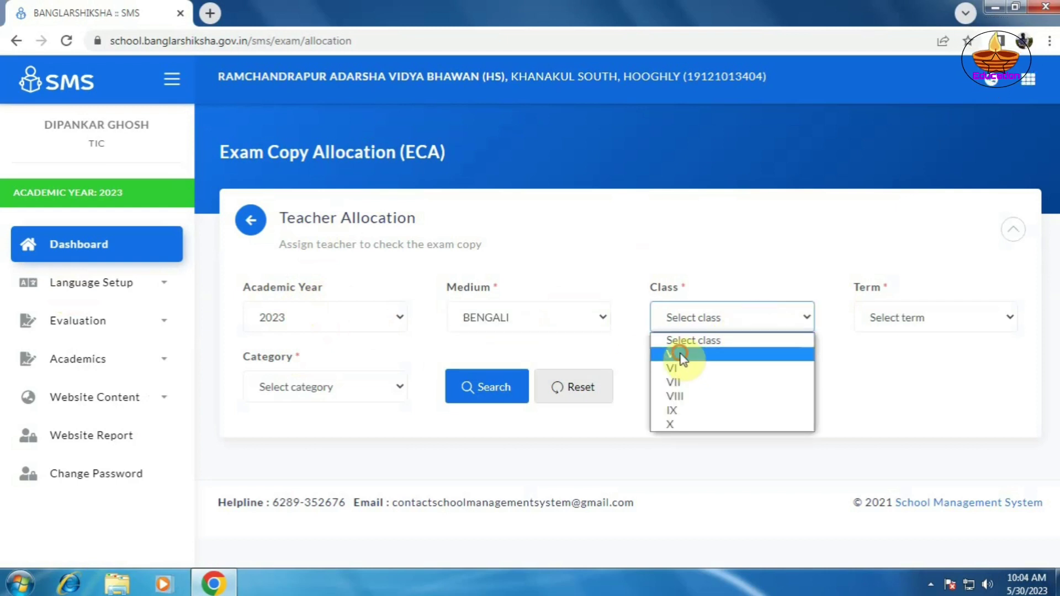
click(680, 354)
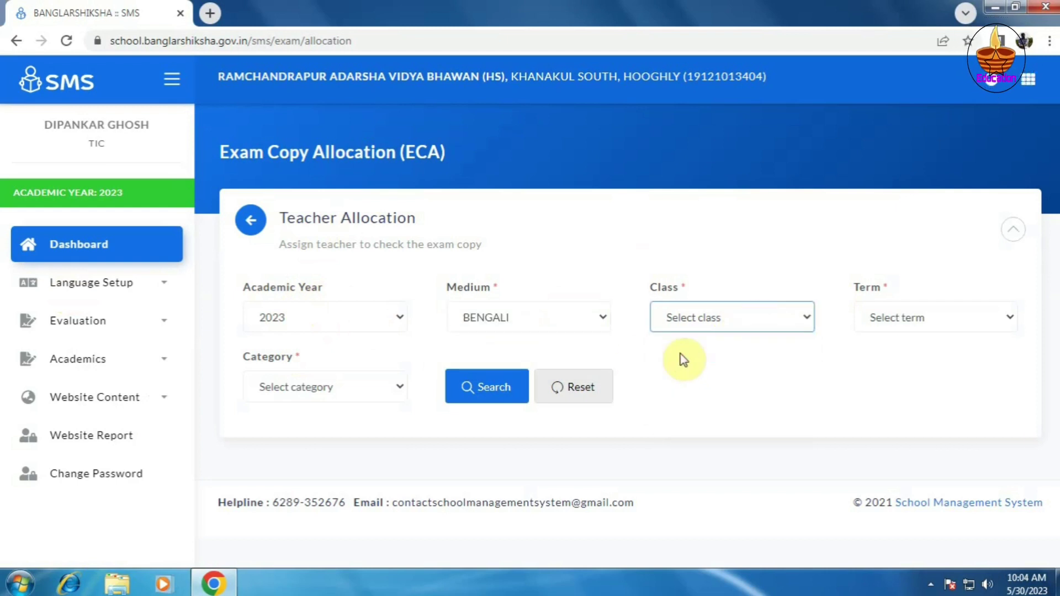
click(936, 329)
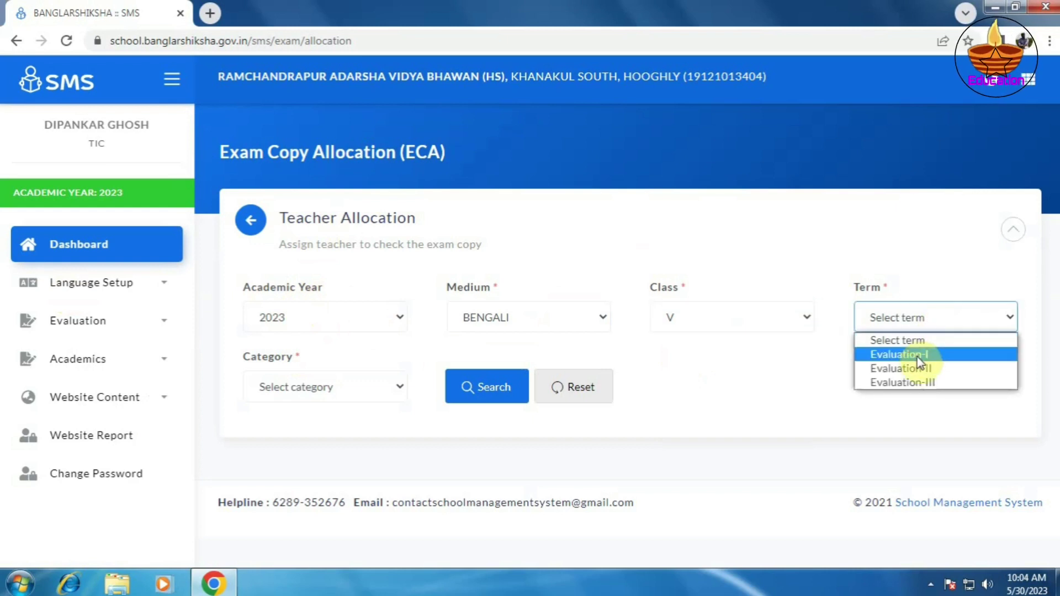
click(917, 359)
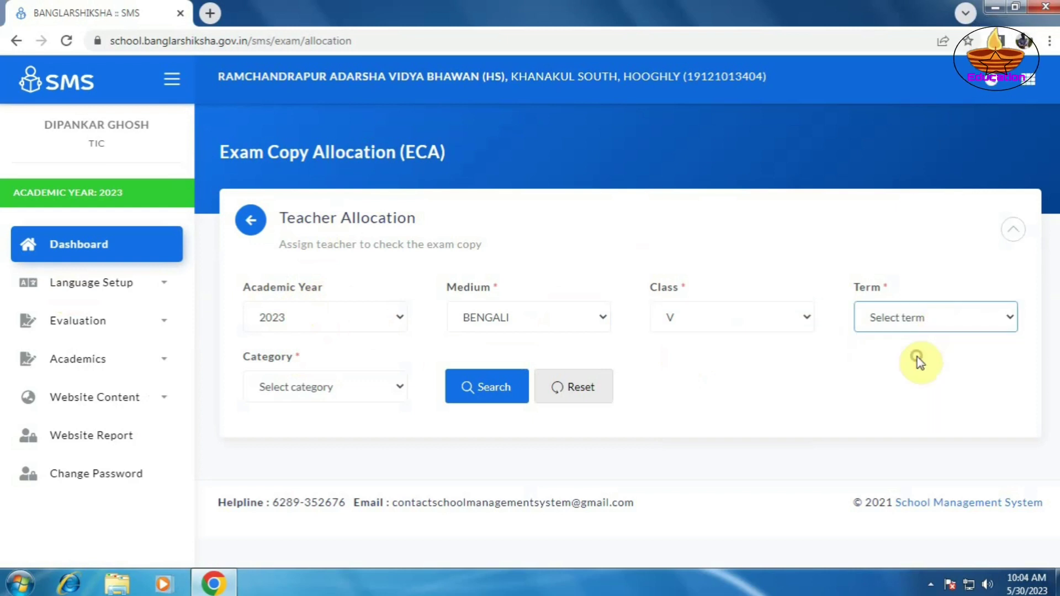
click(336, 386)
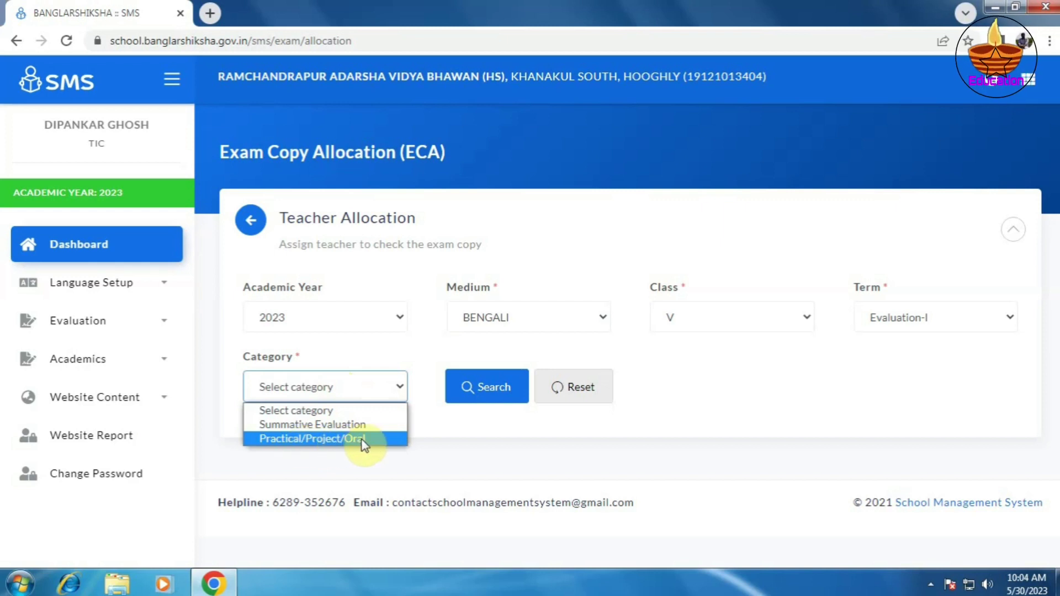
click(288, 424)
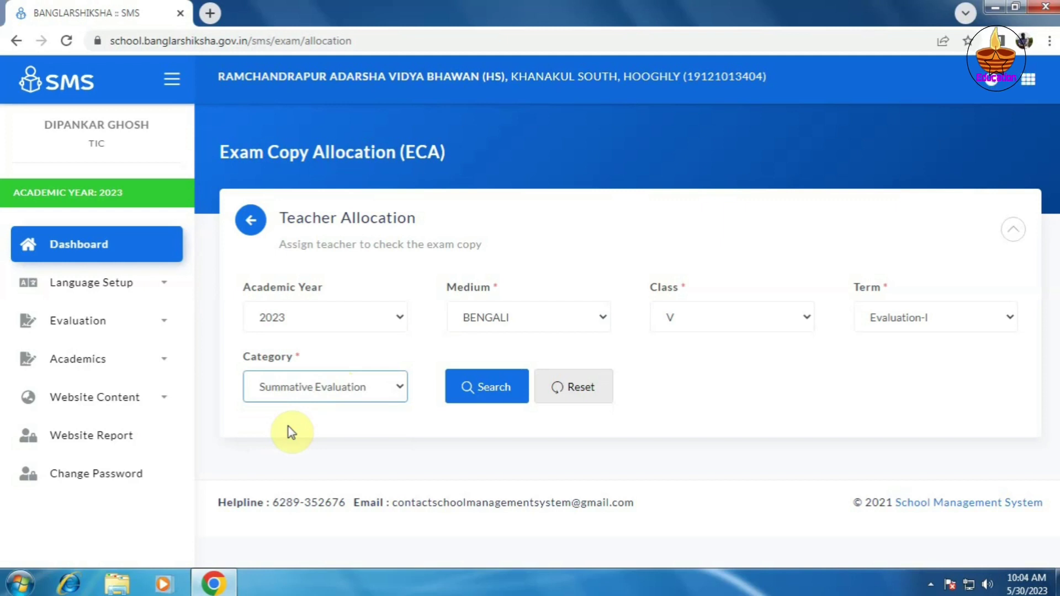
click(499, 390)
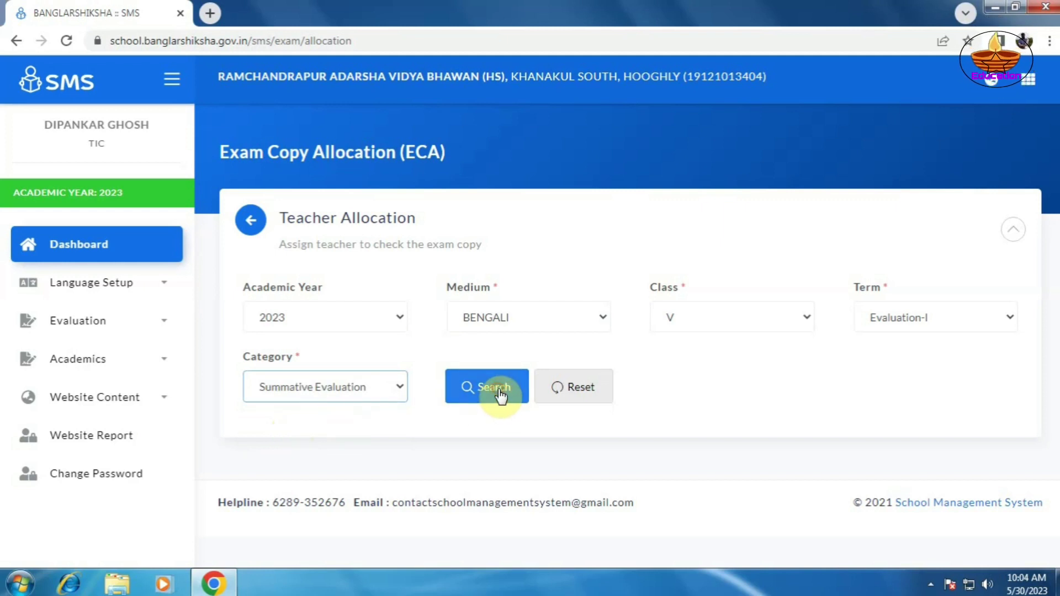
click(501, 396)
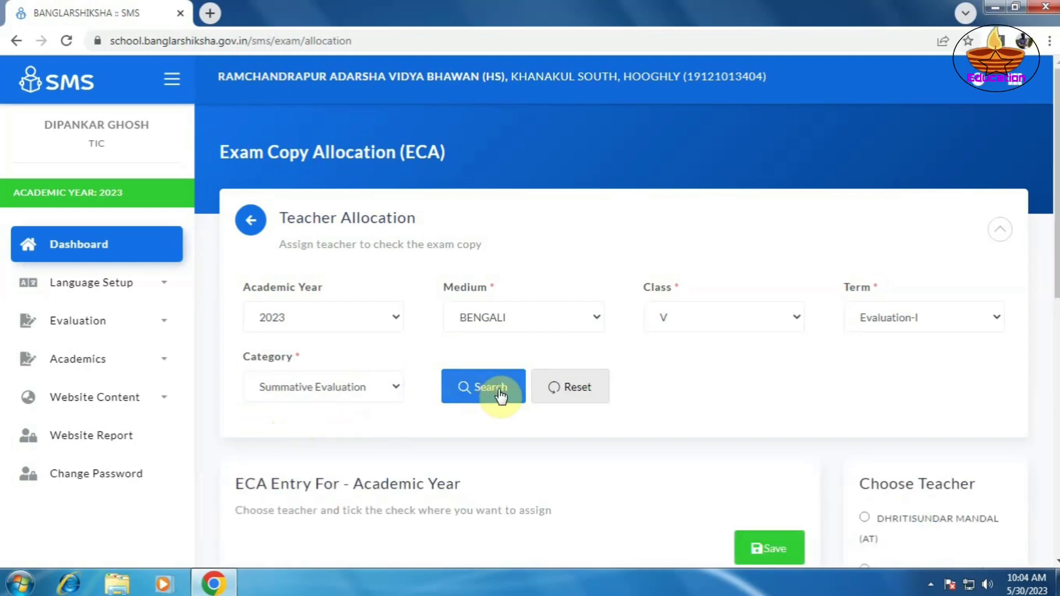
- Examine the Section-A subject checkboxes and the selectable teachers in the class V ECA entry
scroll(671, 470, down, 10)
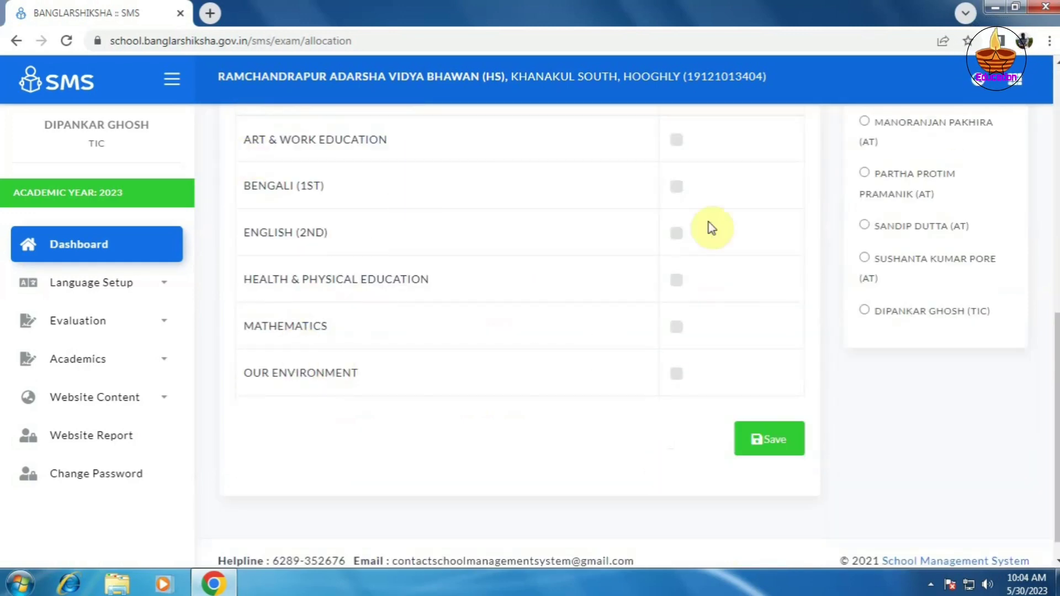
scroll(839, 295, up, 5)
scroll(905, 376, down, 4)
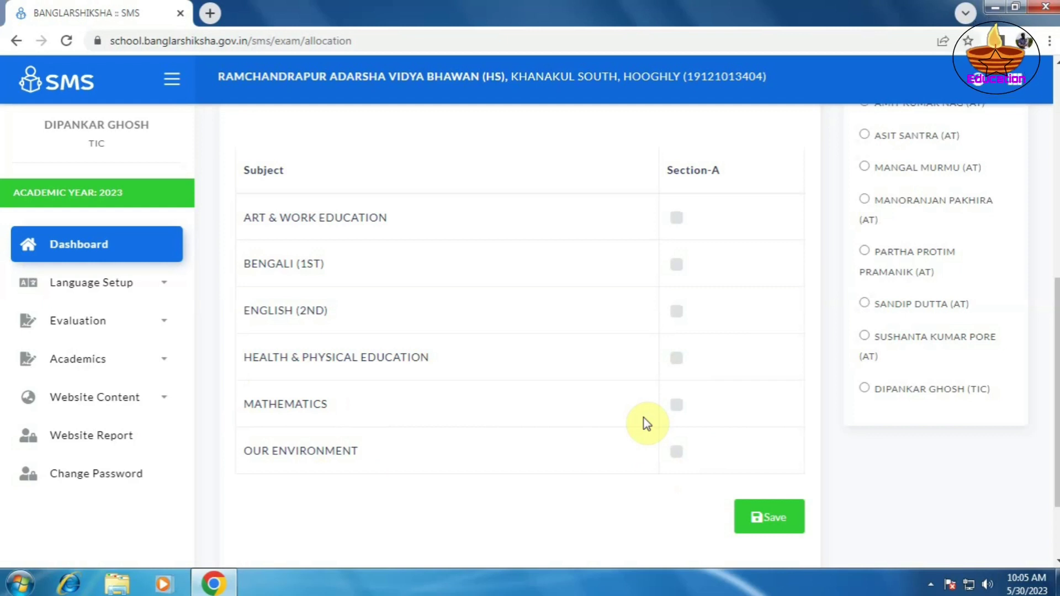
scroll(647, 424, up, 3)
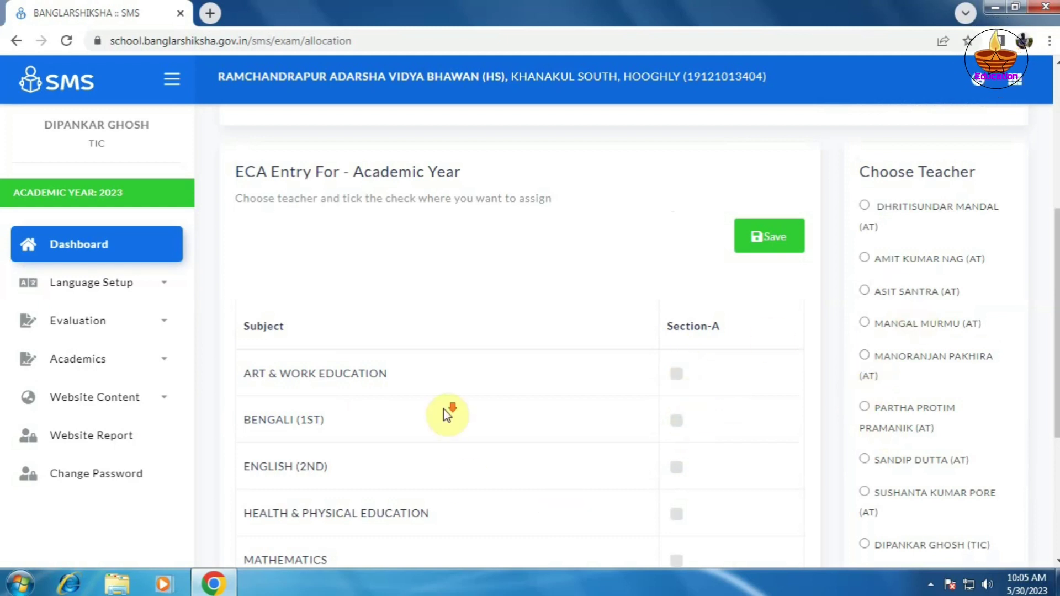
- Assign the last listed assistant teacher (AT) to all six Section-A subjects of class V and save the Summative Evaluation allocation
scroll(443, 409, down, 1)
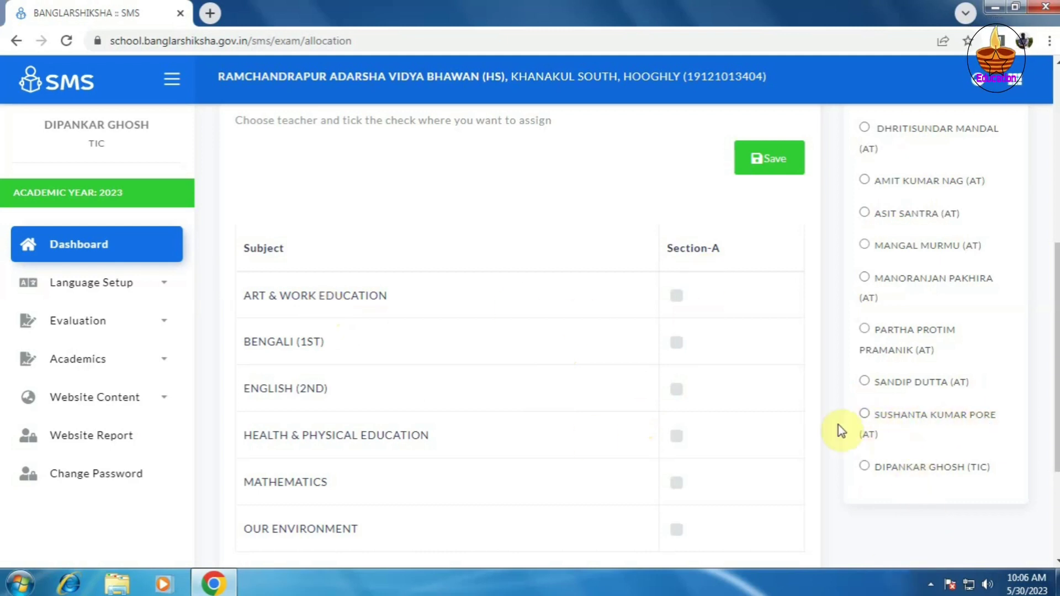
click(864, 414)
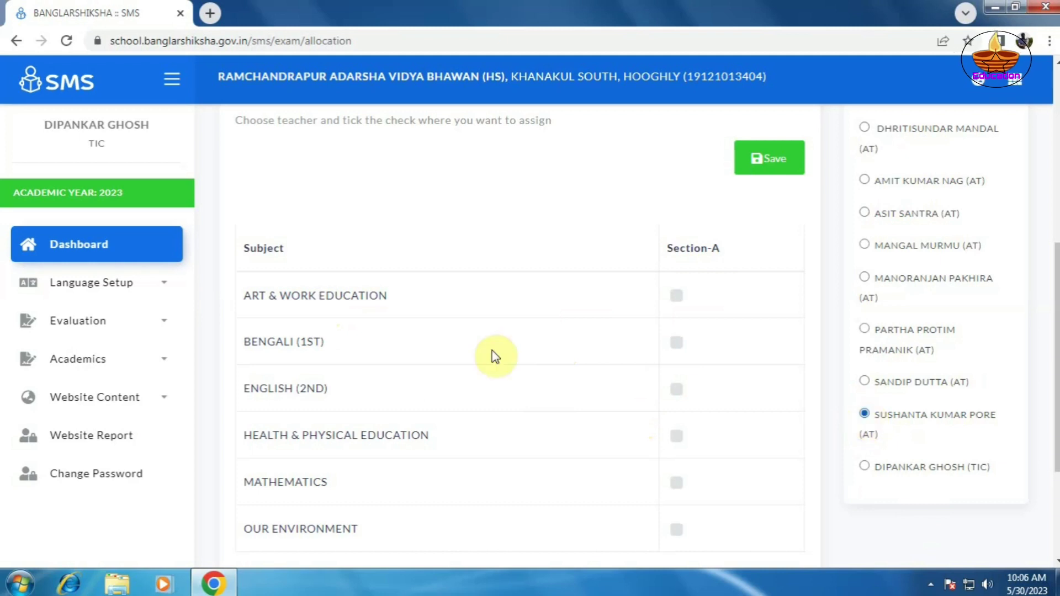
click(677, 300)
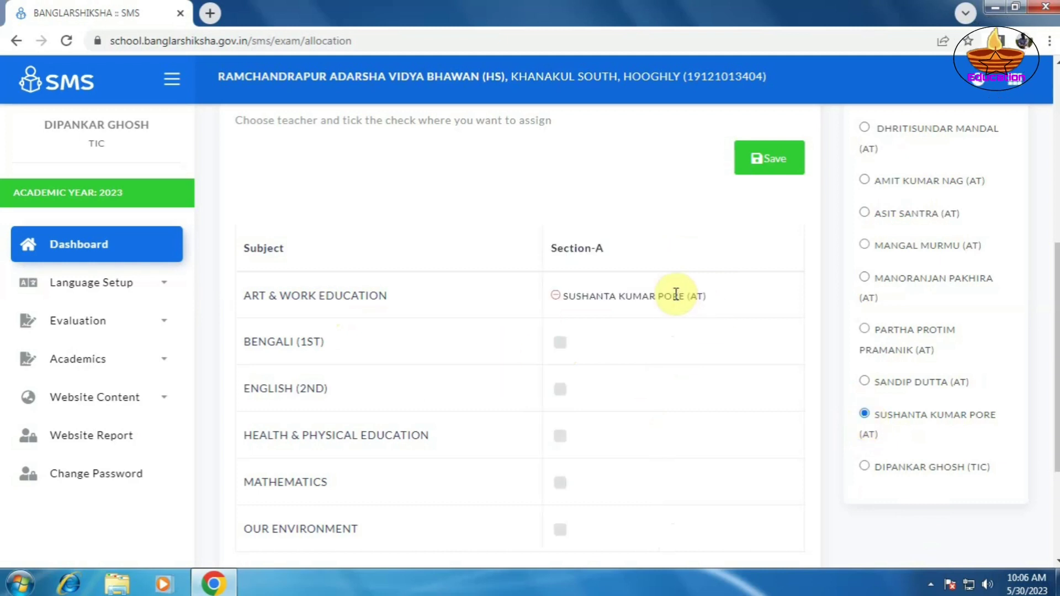
click(561, 345)
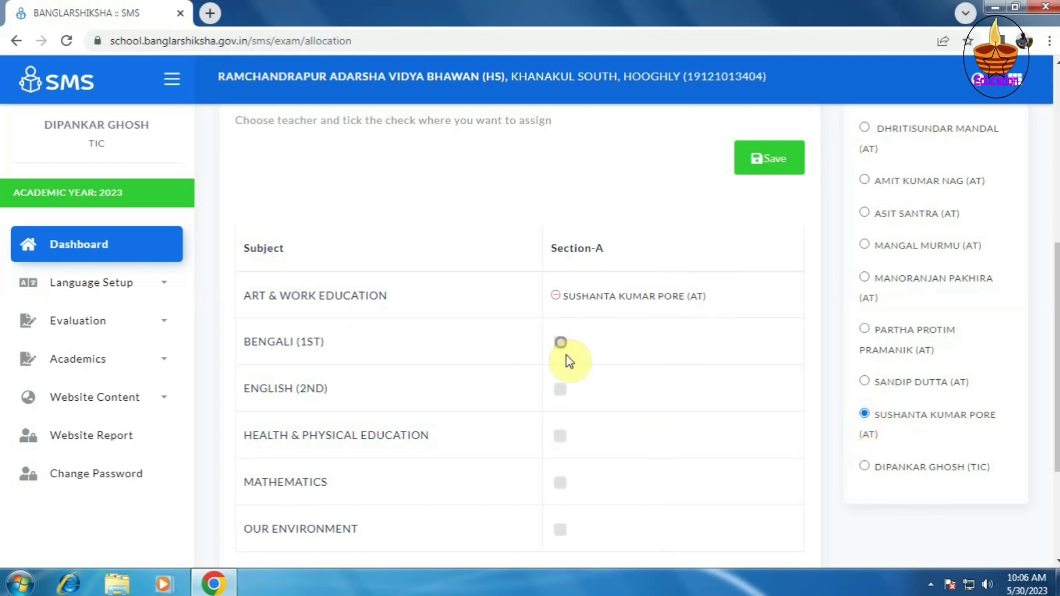
click(561, 388)
scroll(560, 393, down, 3)
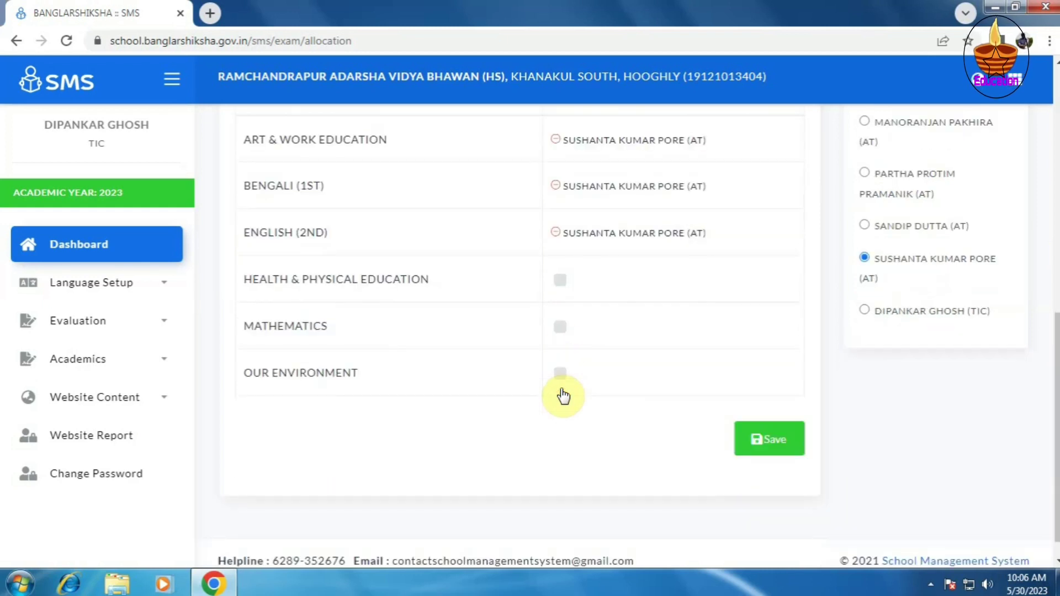
click(561, 282)
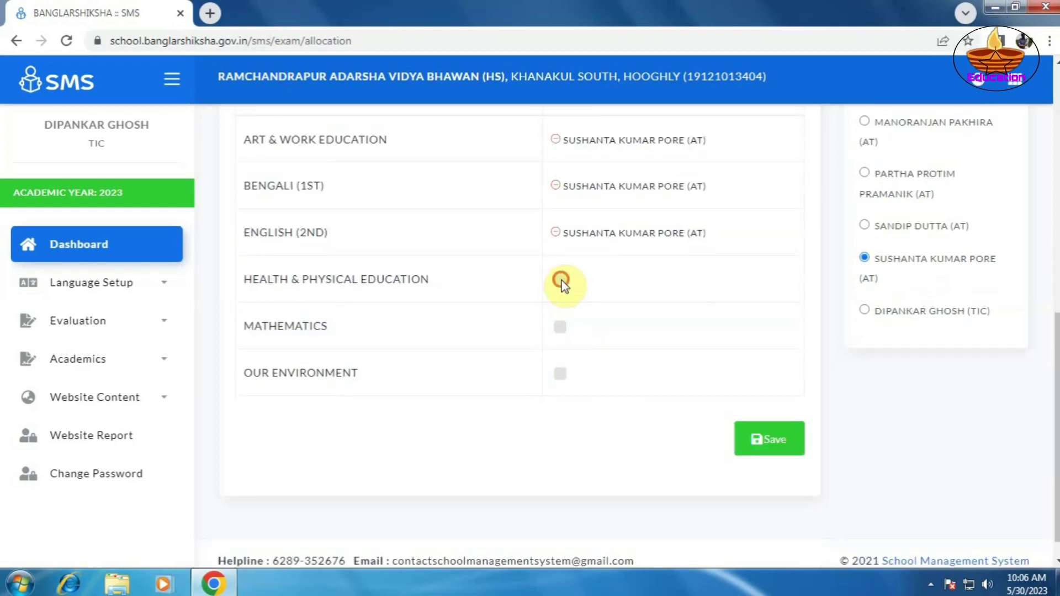
click(560, 327)
click(560, 380)
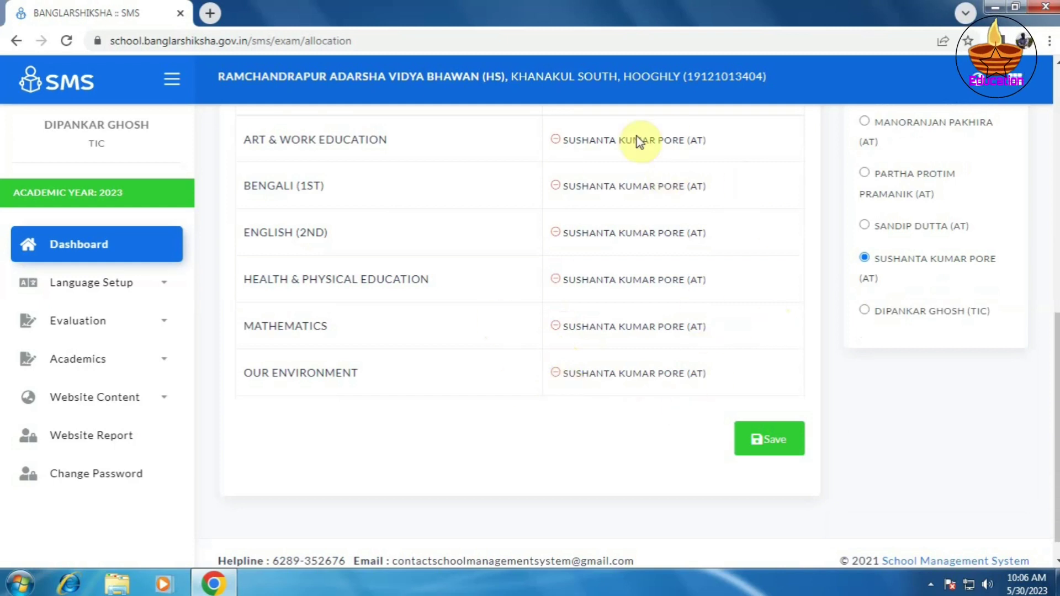
scroll(605, 411, up, 2)
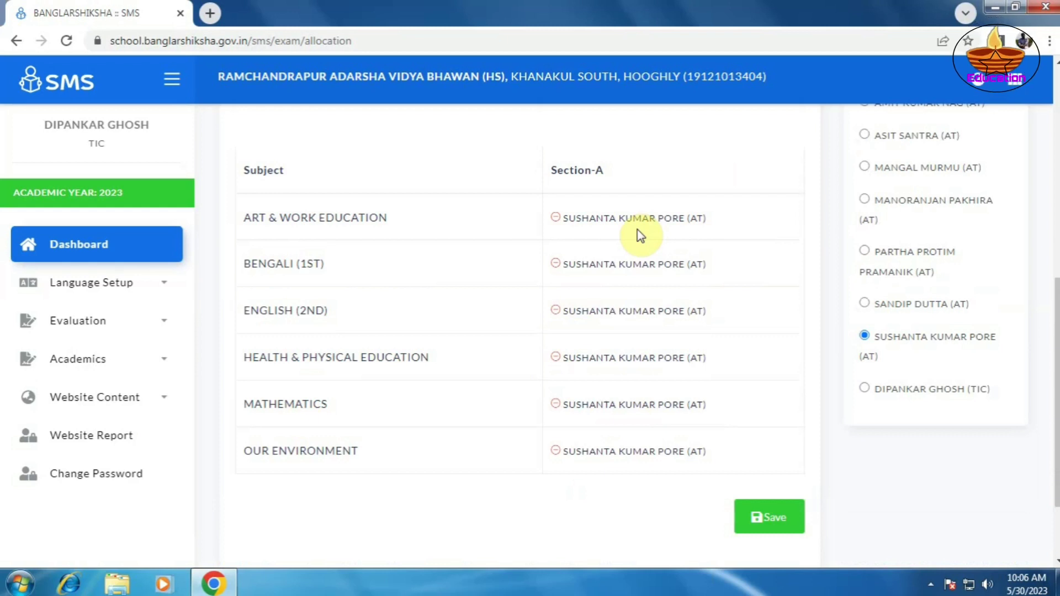
click(775, 518)
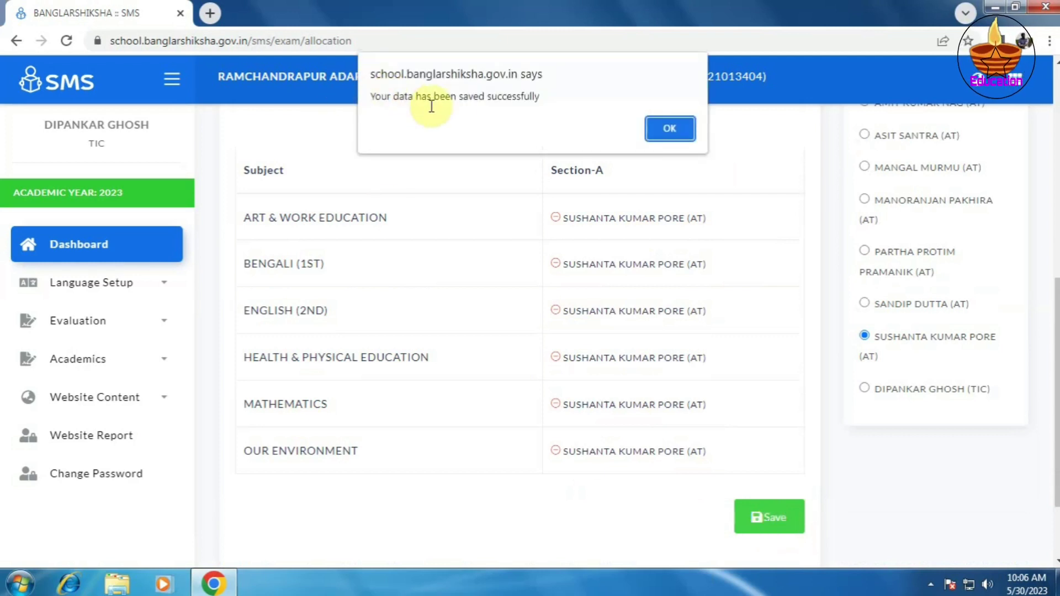
click(668, 129)
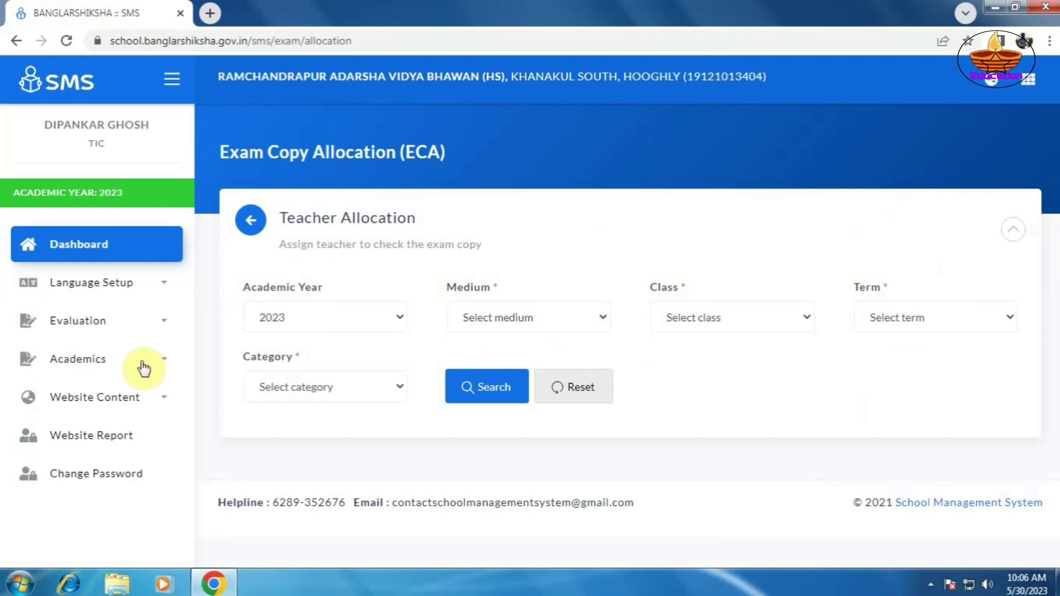
- Search the teacher allocation for BENGALI medium, class V, term Evaluation-I and category Practical/Project/Oral
click(550, 323)
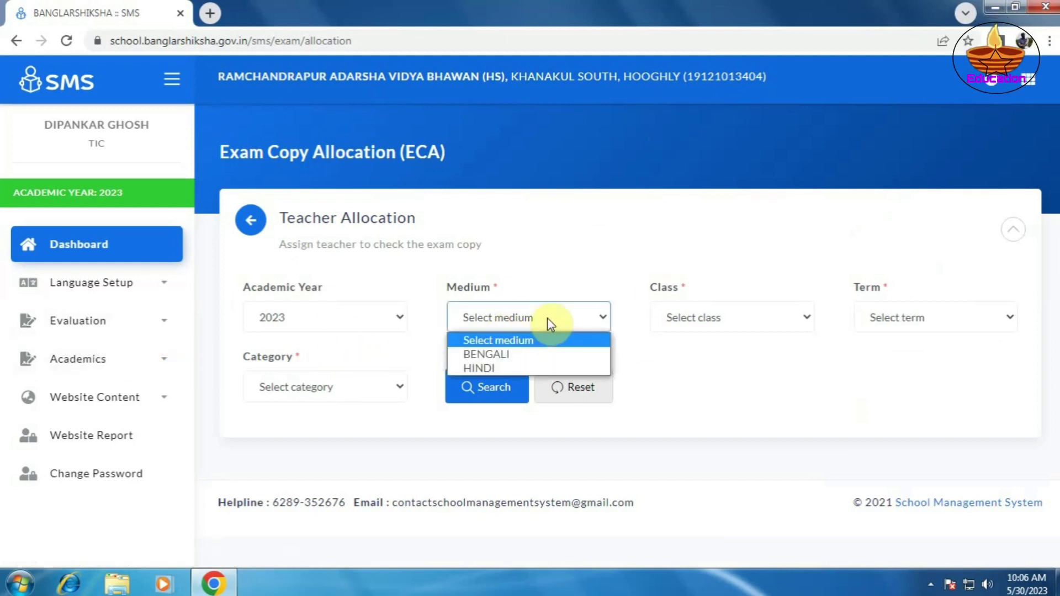
click(489, 356)
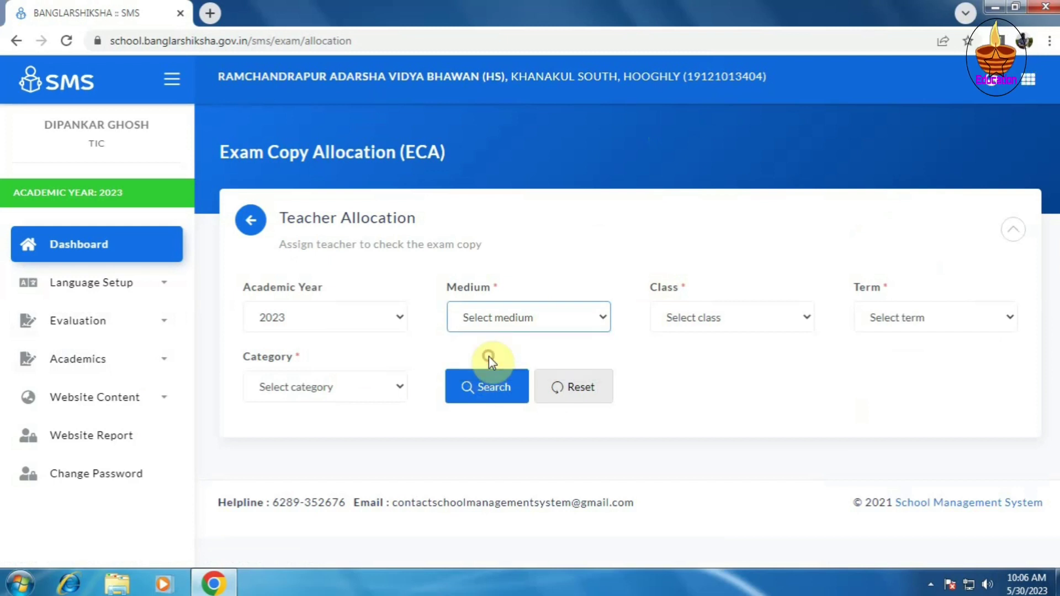
click(723, 320)
click(685, 358)
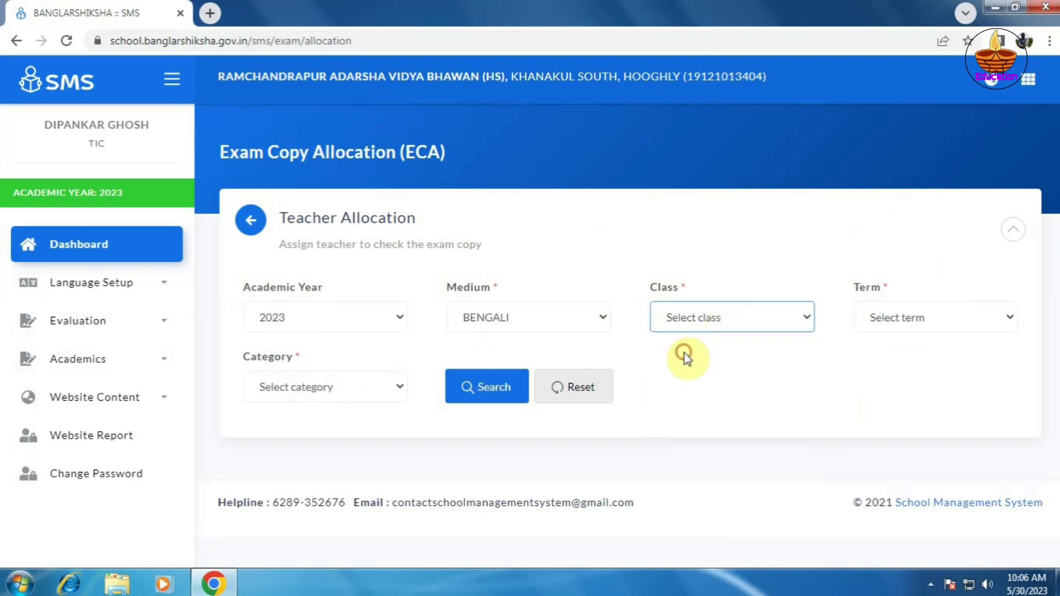
click(918, 319)
click(915, 352)
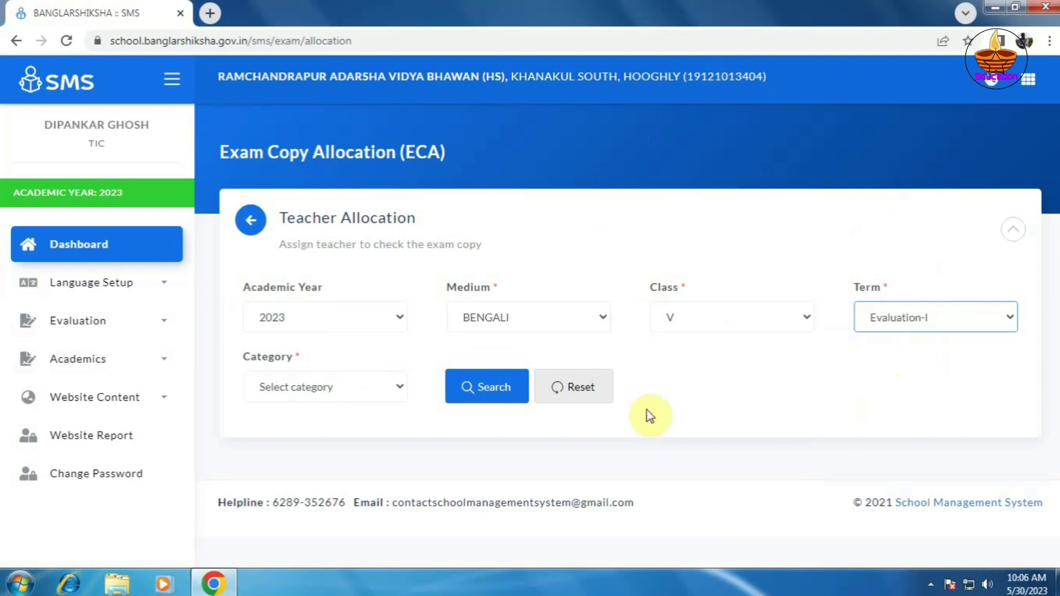
click(287, 391)
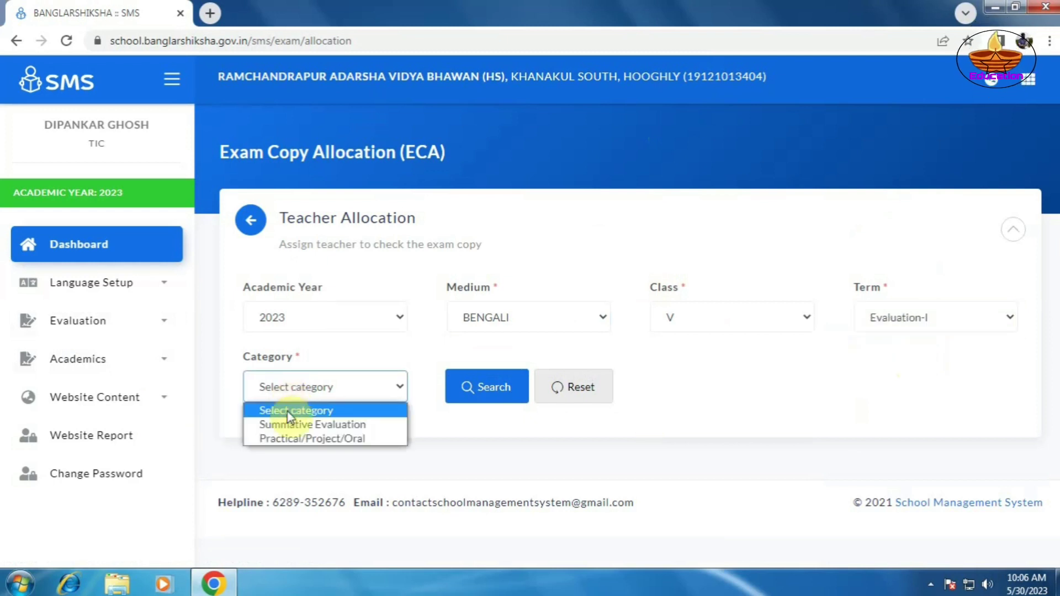
click(307, 438)
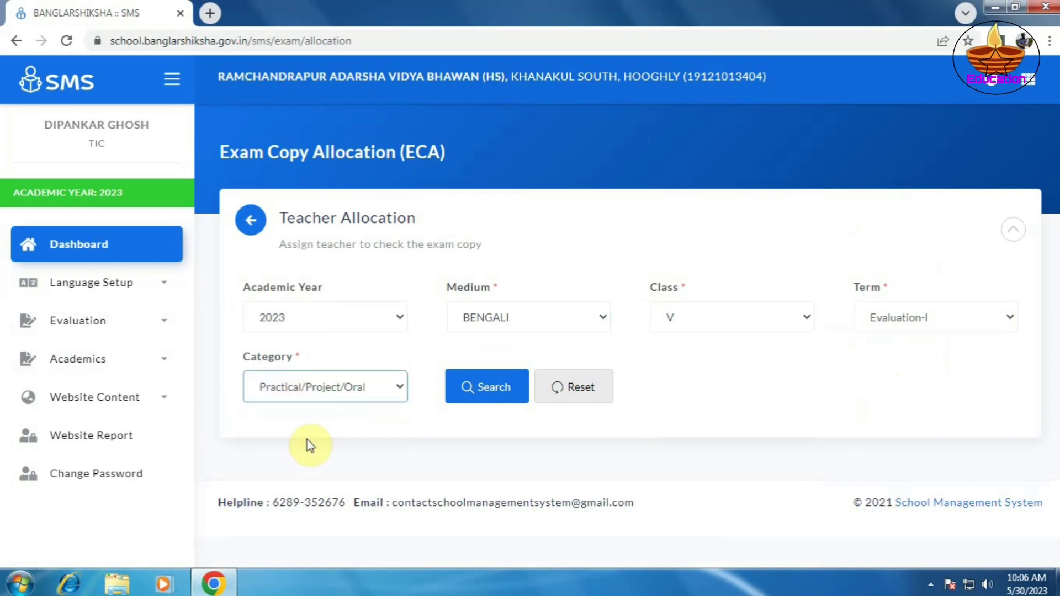
click(497, 393)
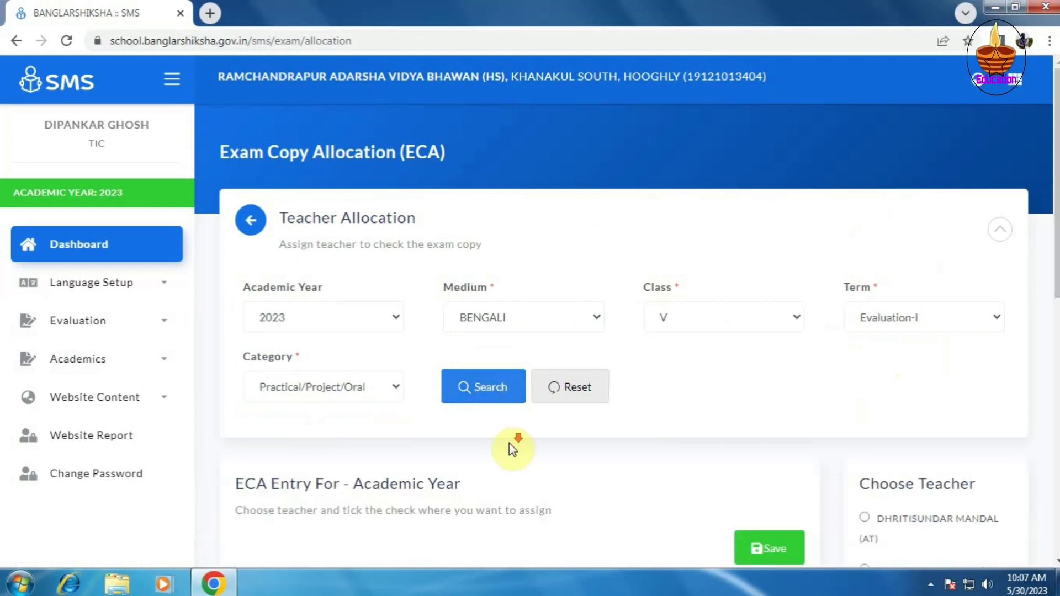
- Allocate all six Section-A subjects for Practical/Project/Oral to the last listed assistant teacher (AT) and save the entry
scroll(508, 442, down, 5)
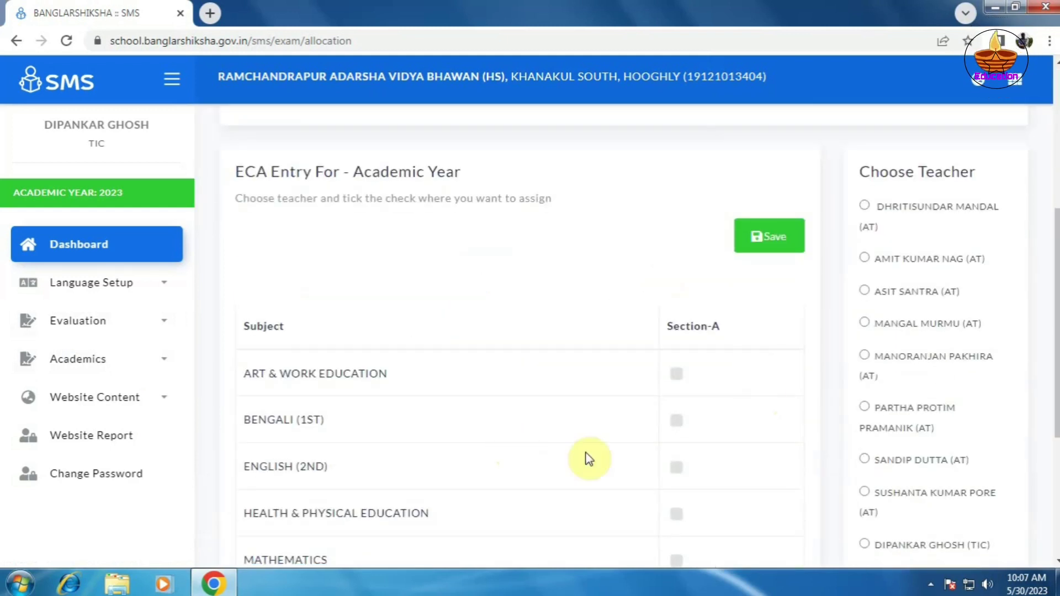
click(865, 492)
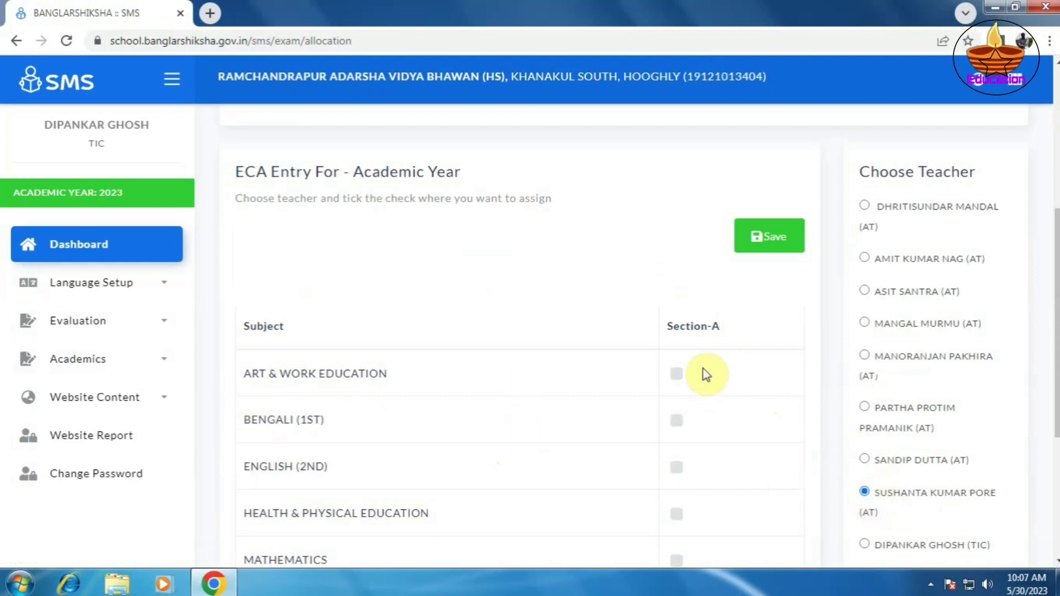
click(676, 374)
scroll(671, 428, down, 3)
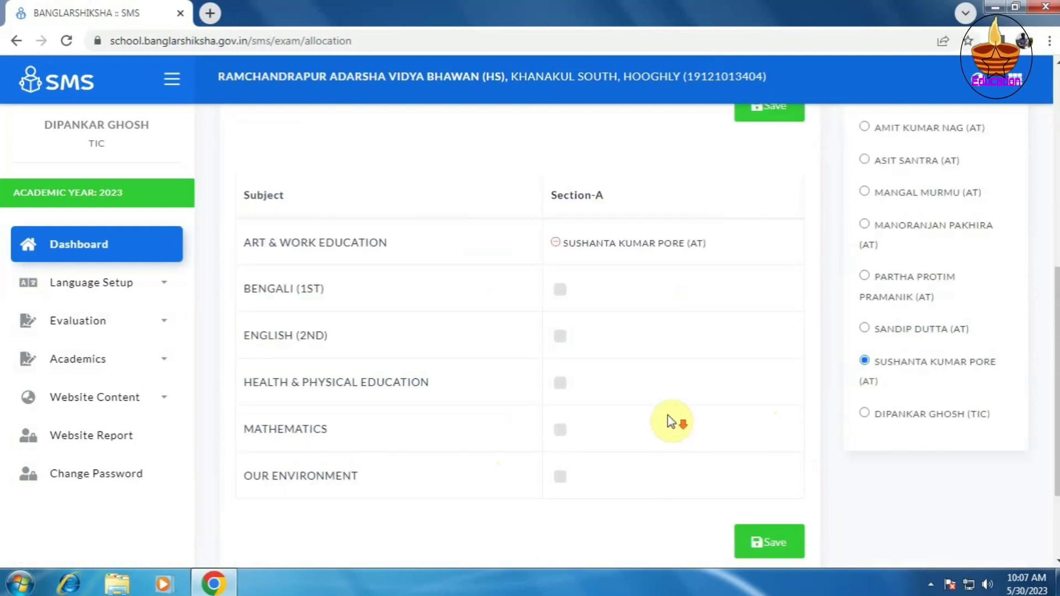
click(559, 262)
click(559, 312)
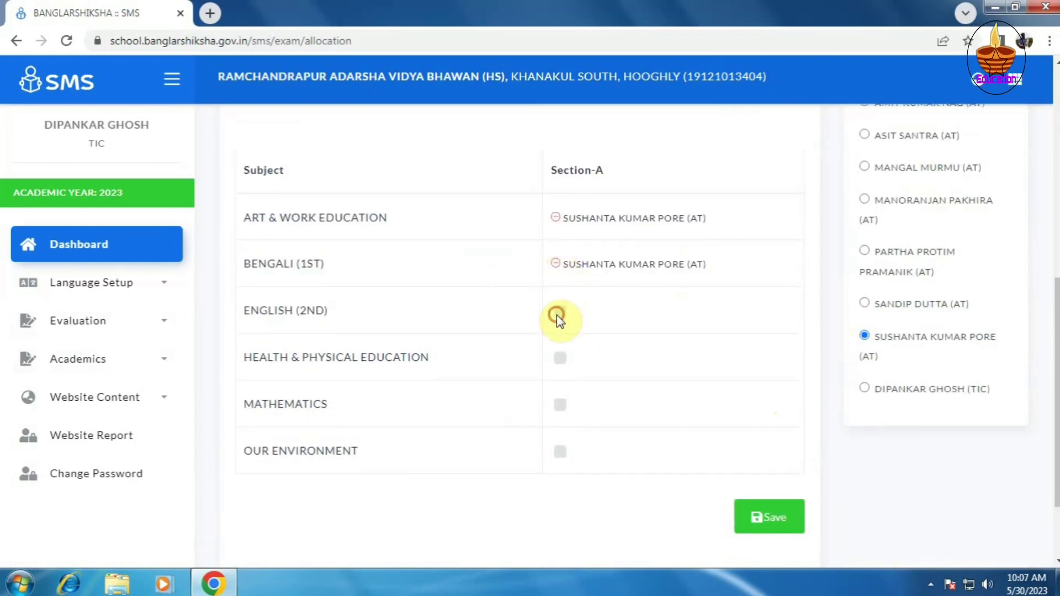
click(561, 362)
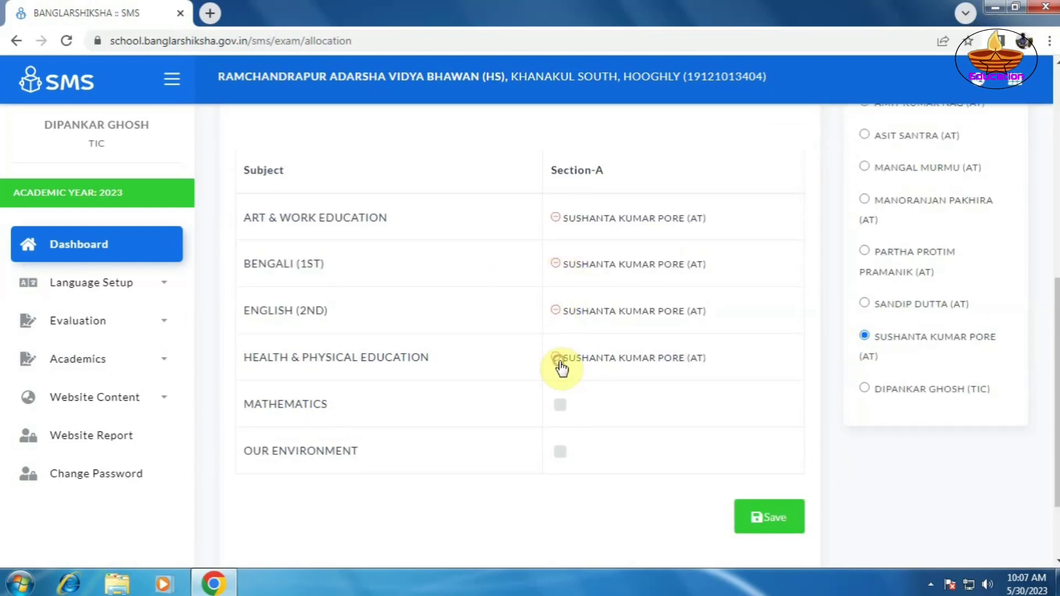
click(561, 406)
click(561, 451)
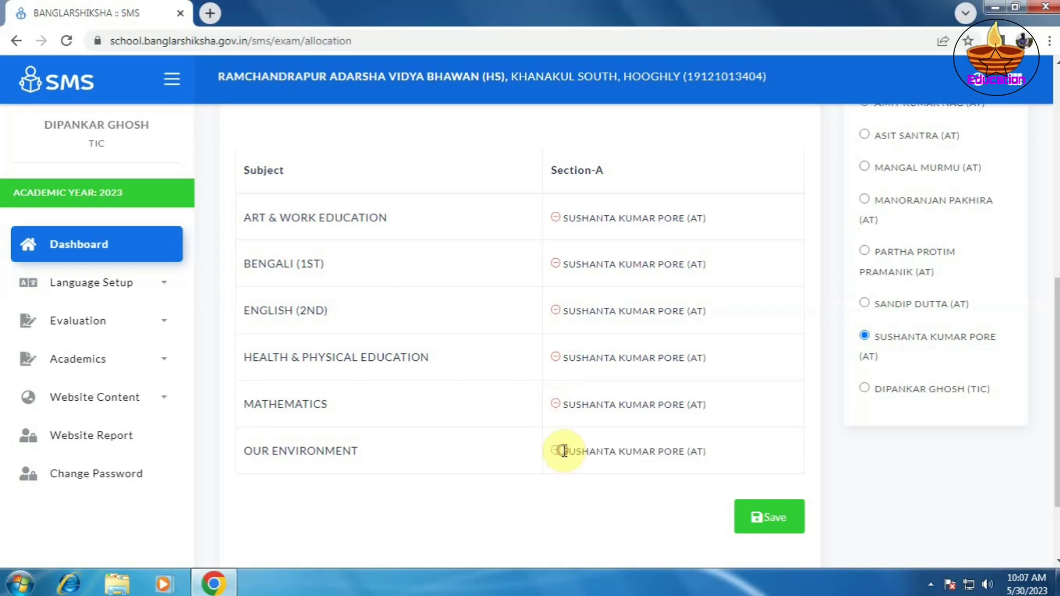
click(763, 525)
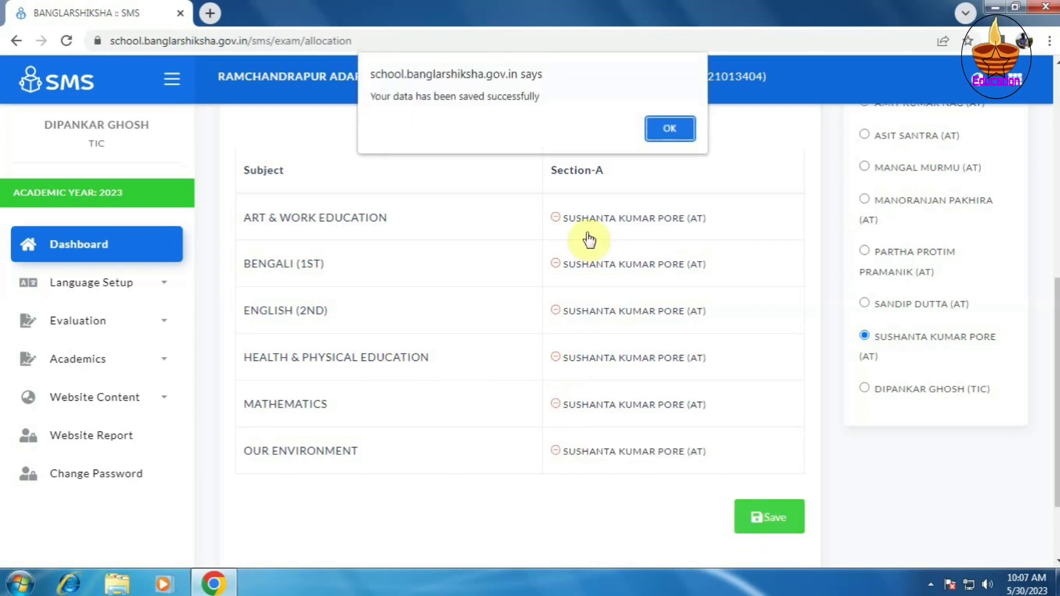
click(676, 138)
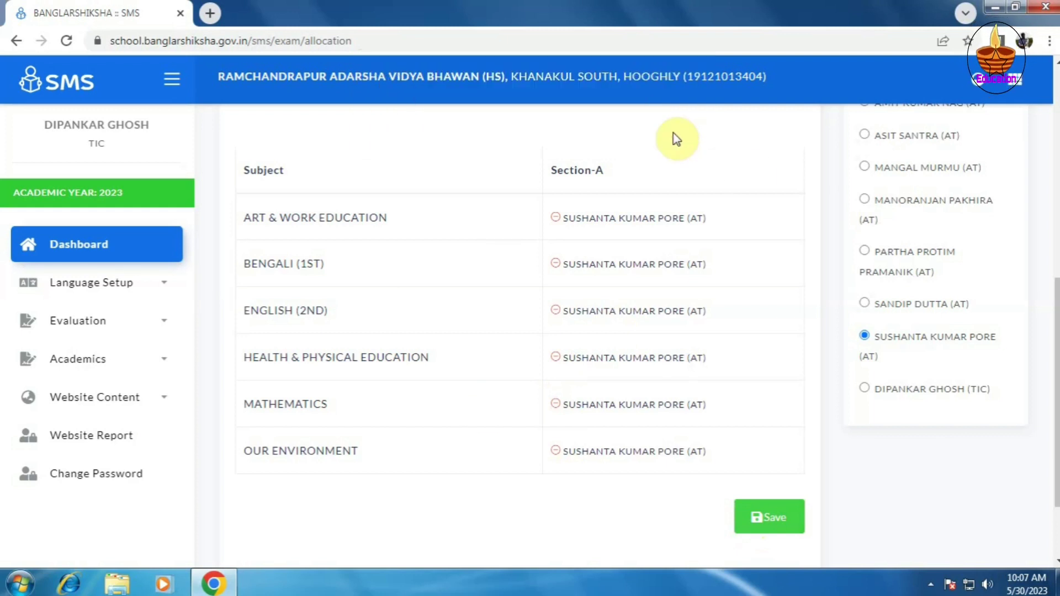